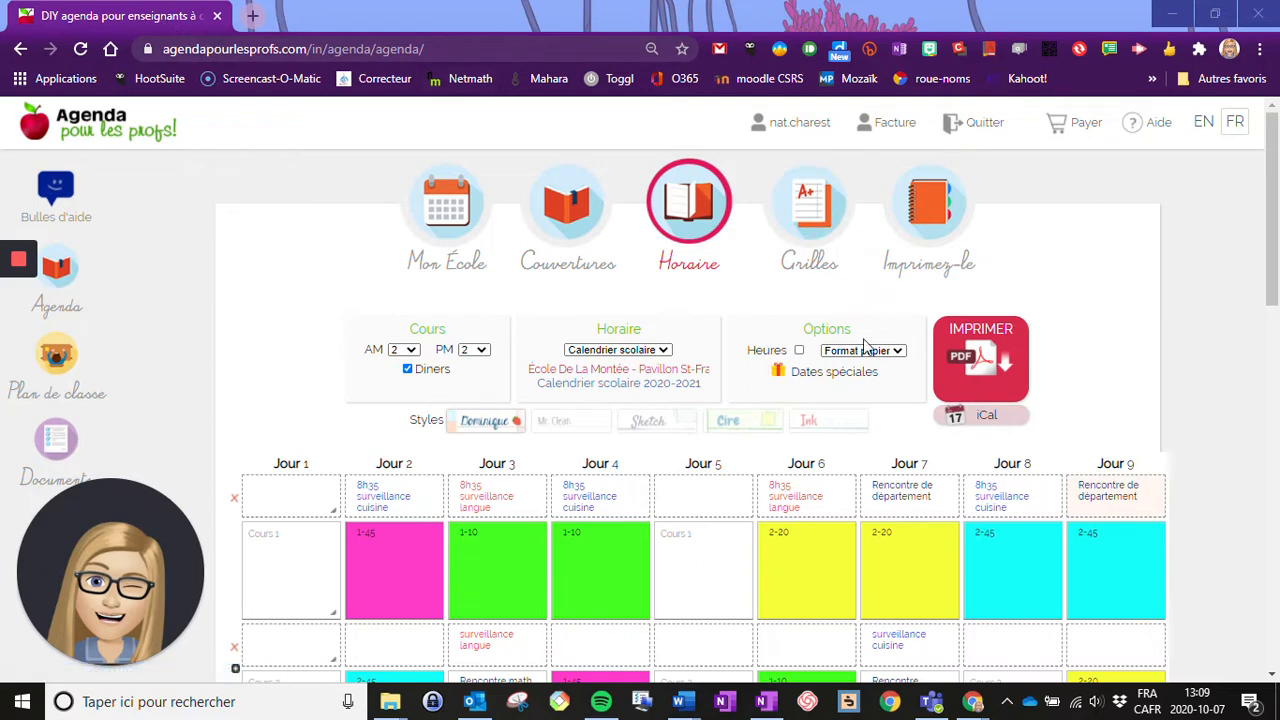
Generate the complete agenda PDF for tablets and computers, look through its first pages, and check the browser's print options without printing.
left_click(965, 370)
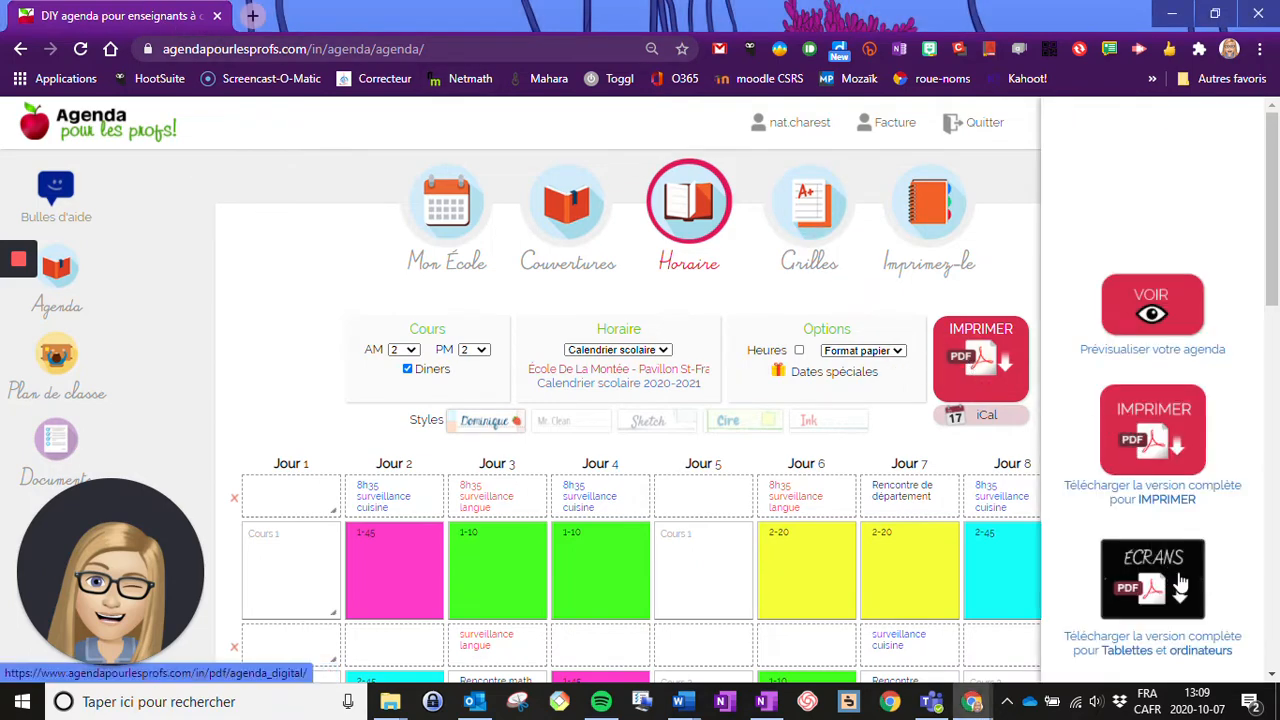
left_click(1181, 582)
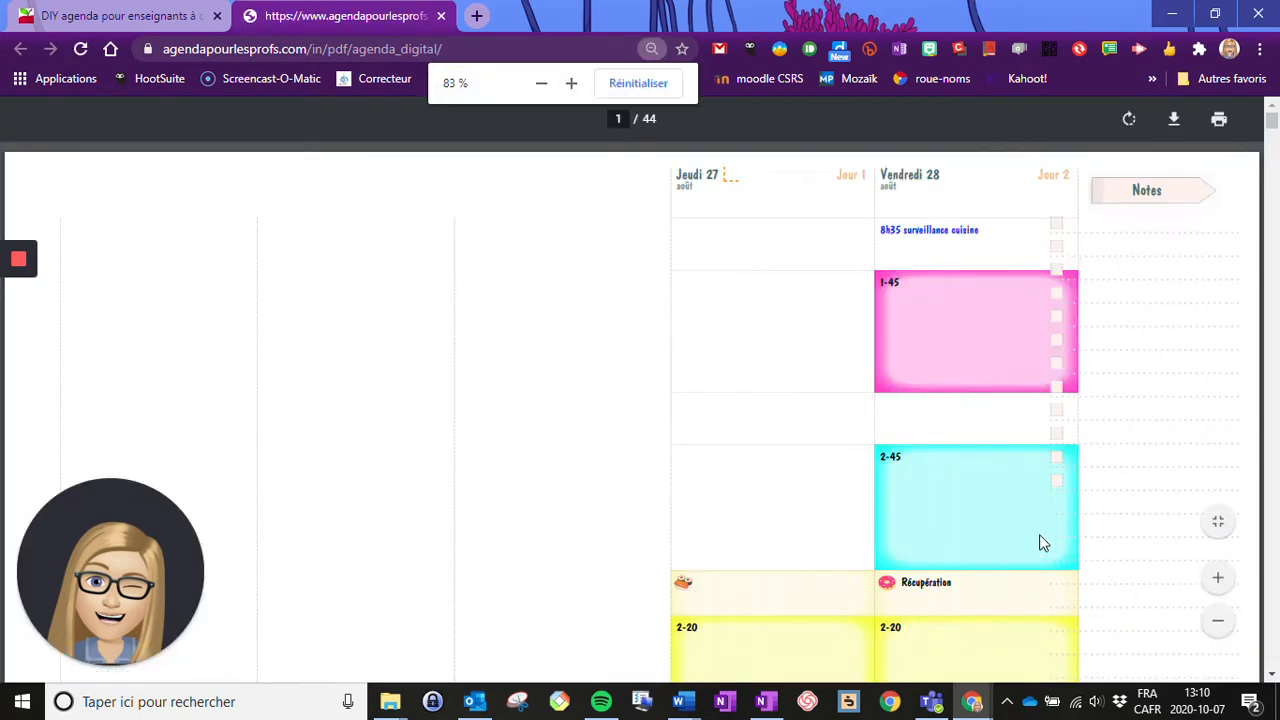
scroll(1145, 495, "down", 5)
scroll(1145, 495, "down", 3)
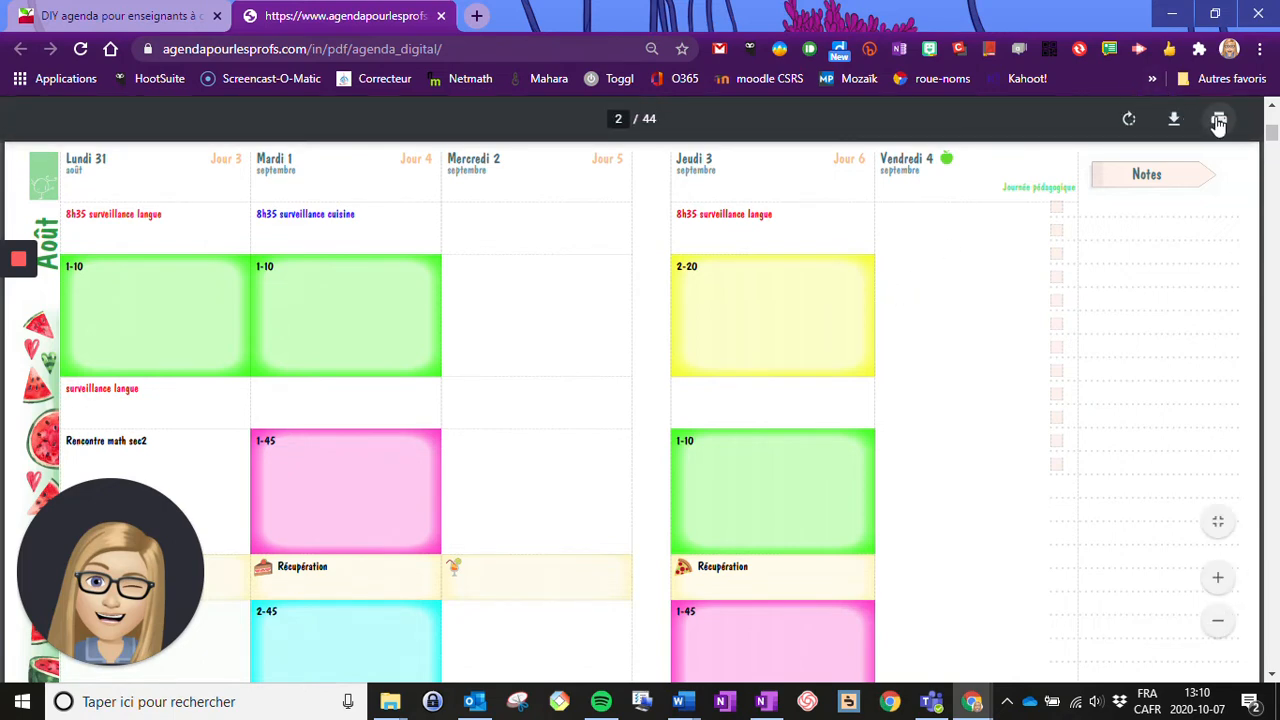
left_click(1219, 120)
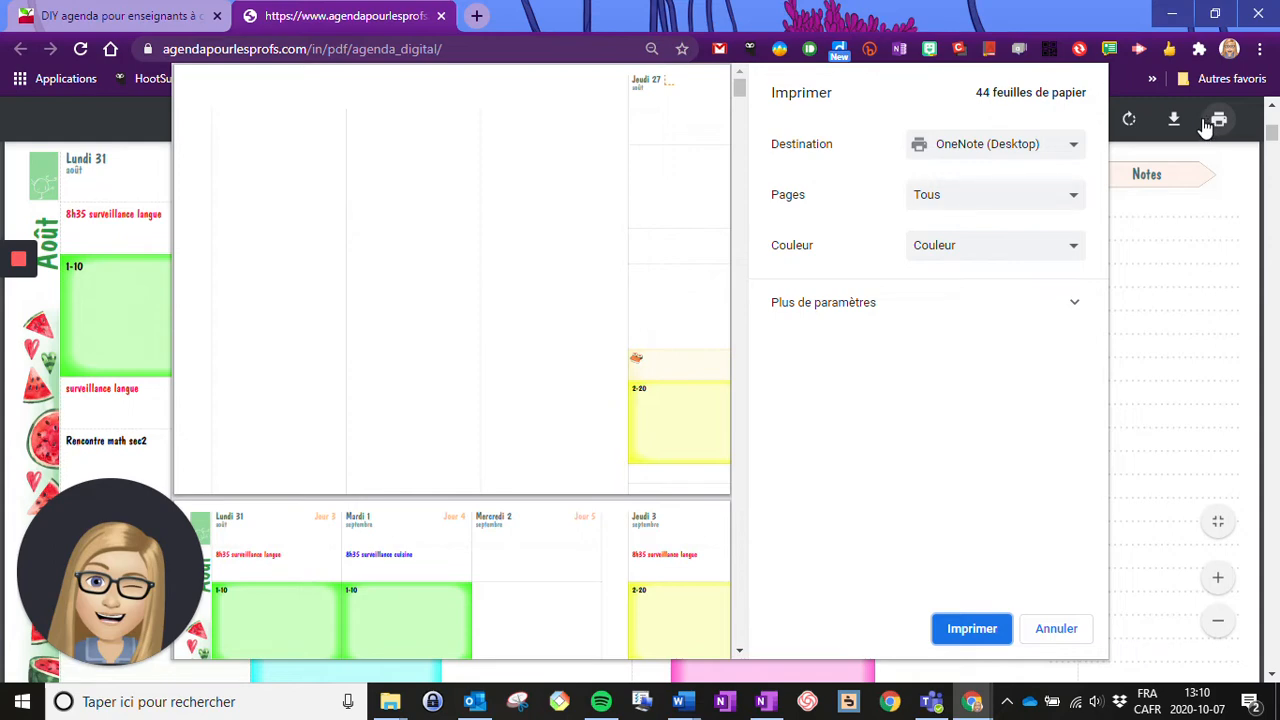
left_click(1053, 636)
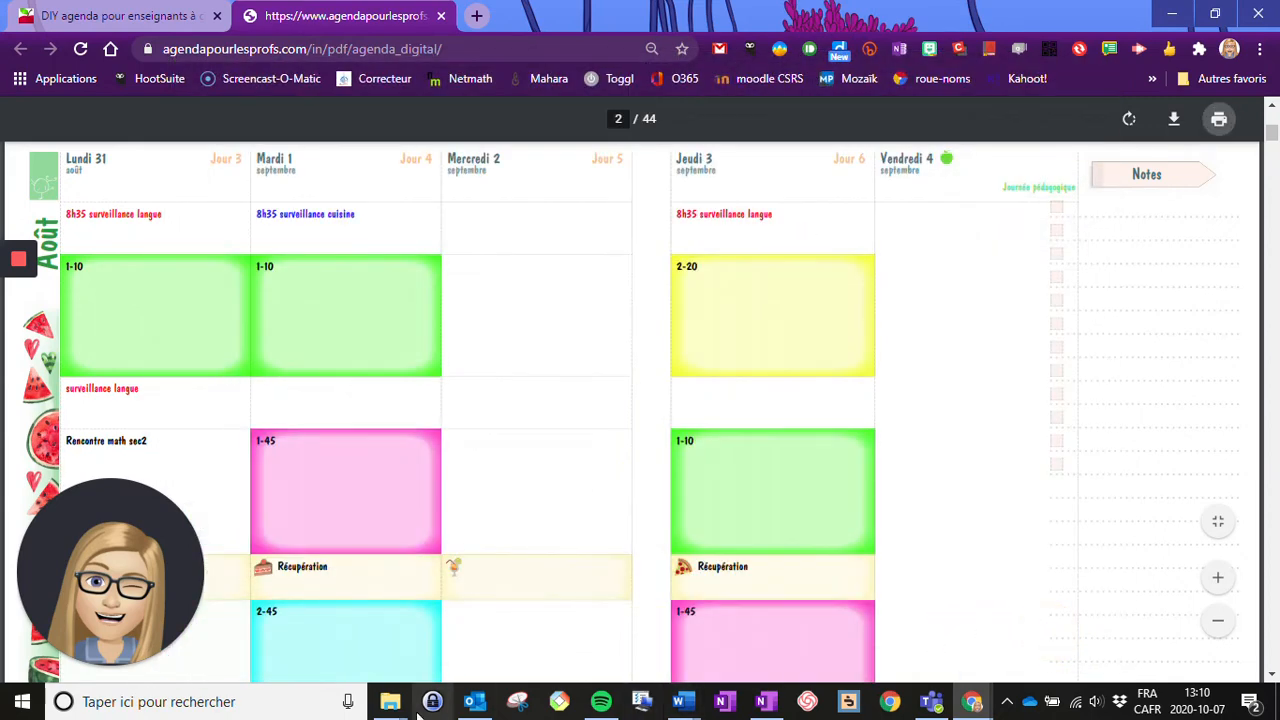
mouse_move(392, 703)
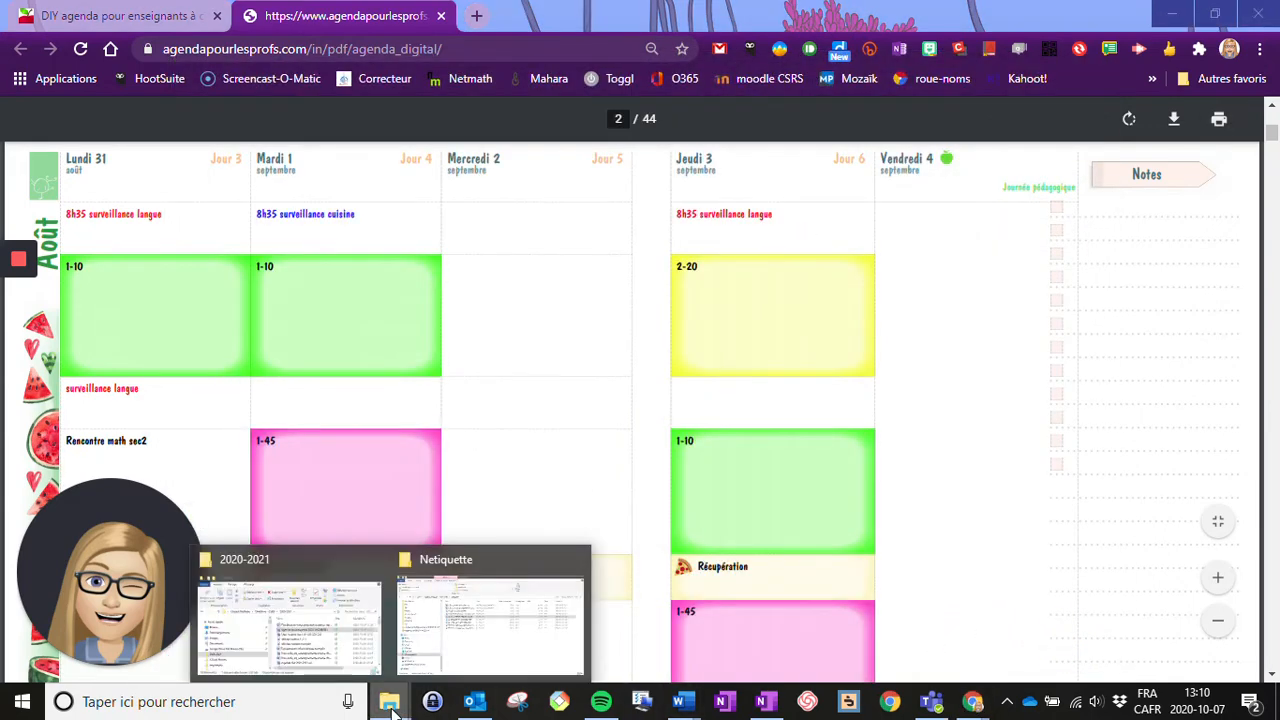
left_click(305, 651)
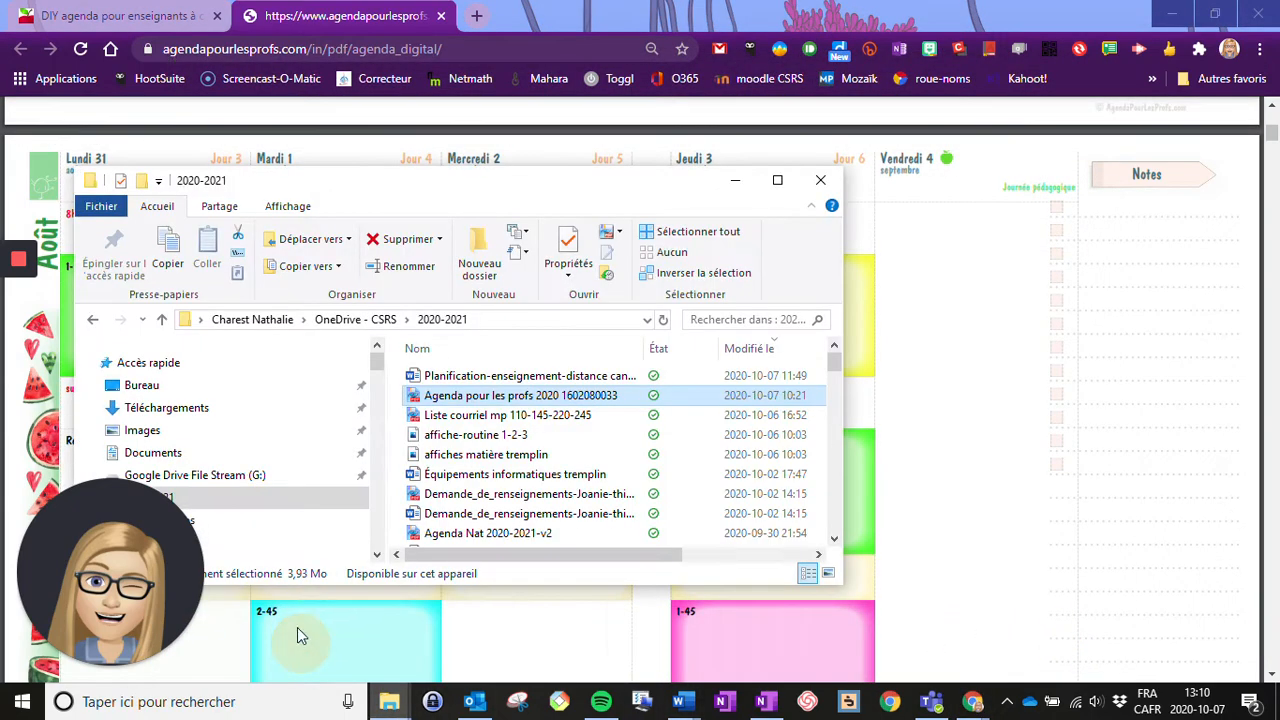
double_click(487, 398)
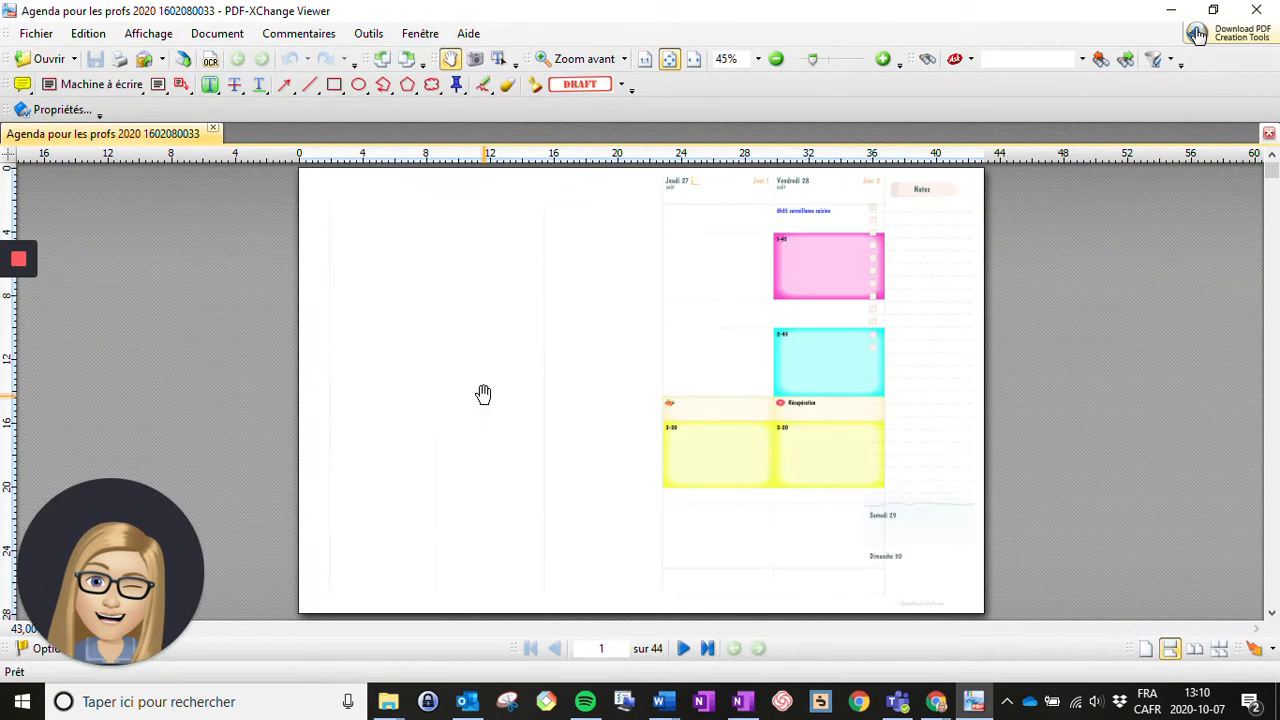
Start printing the agenda and set the OneNote (Desktop) printer's orientation to Paysage.
mouse_move(983, 708)
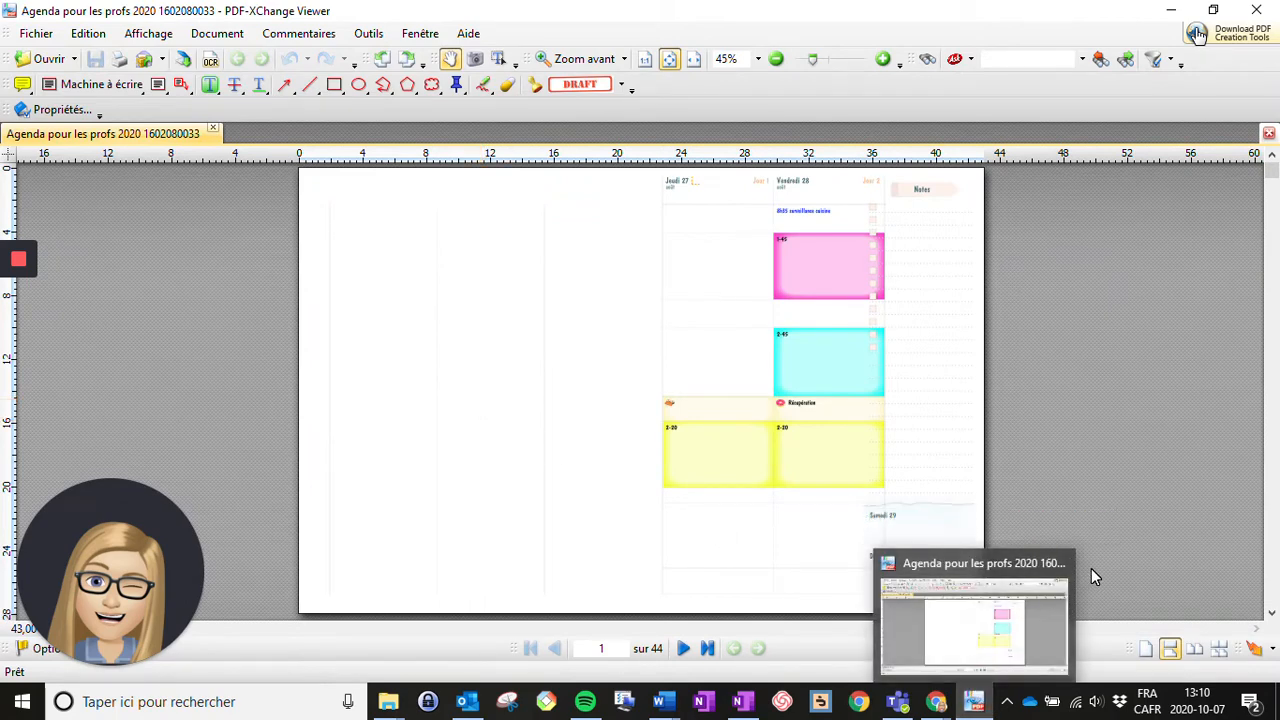
left_click(35, 33)
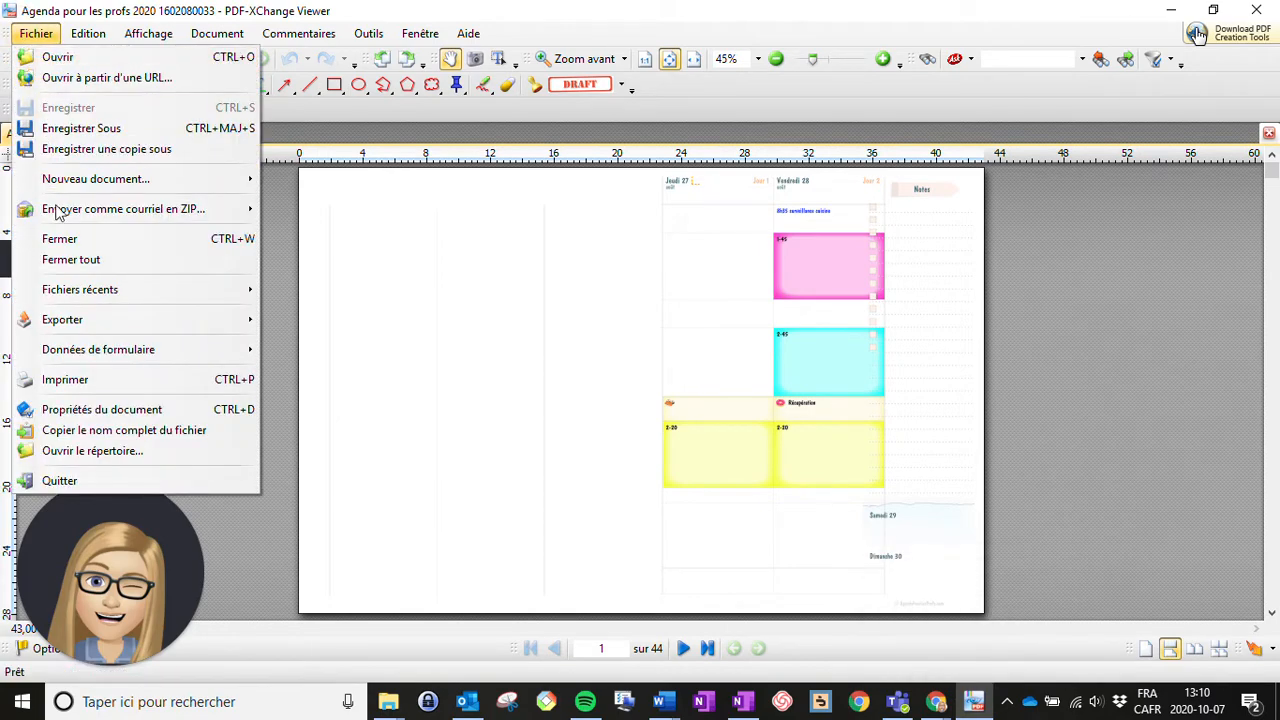
left_click(80, 380)
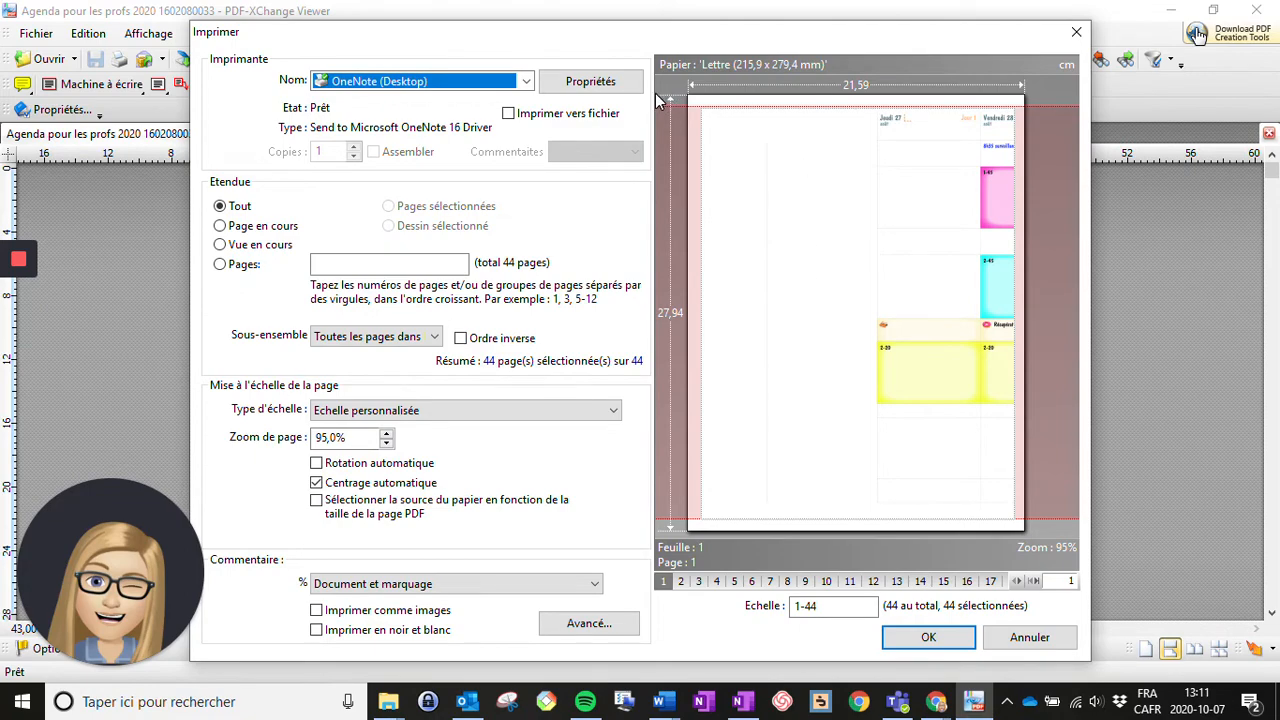
left_click(603, 90)
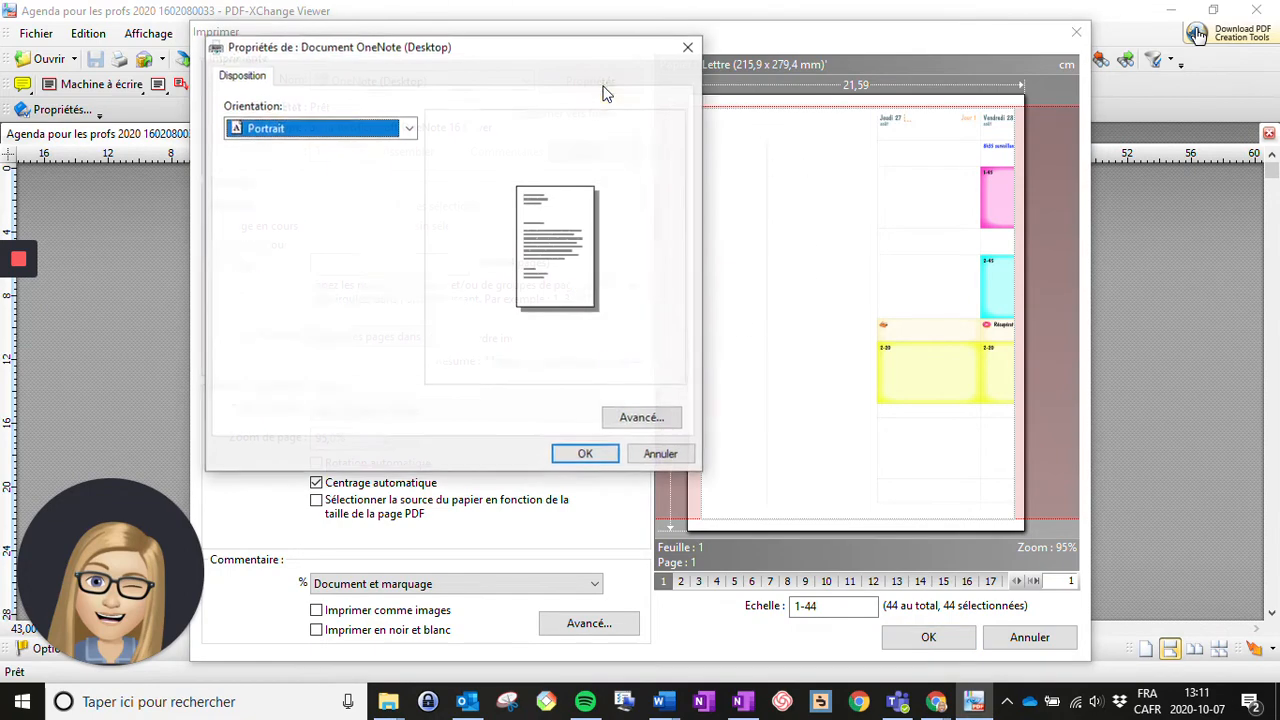
left_click(409, 129)
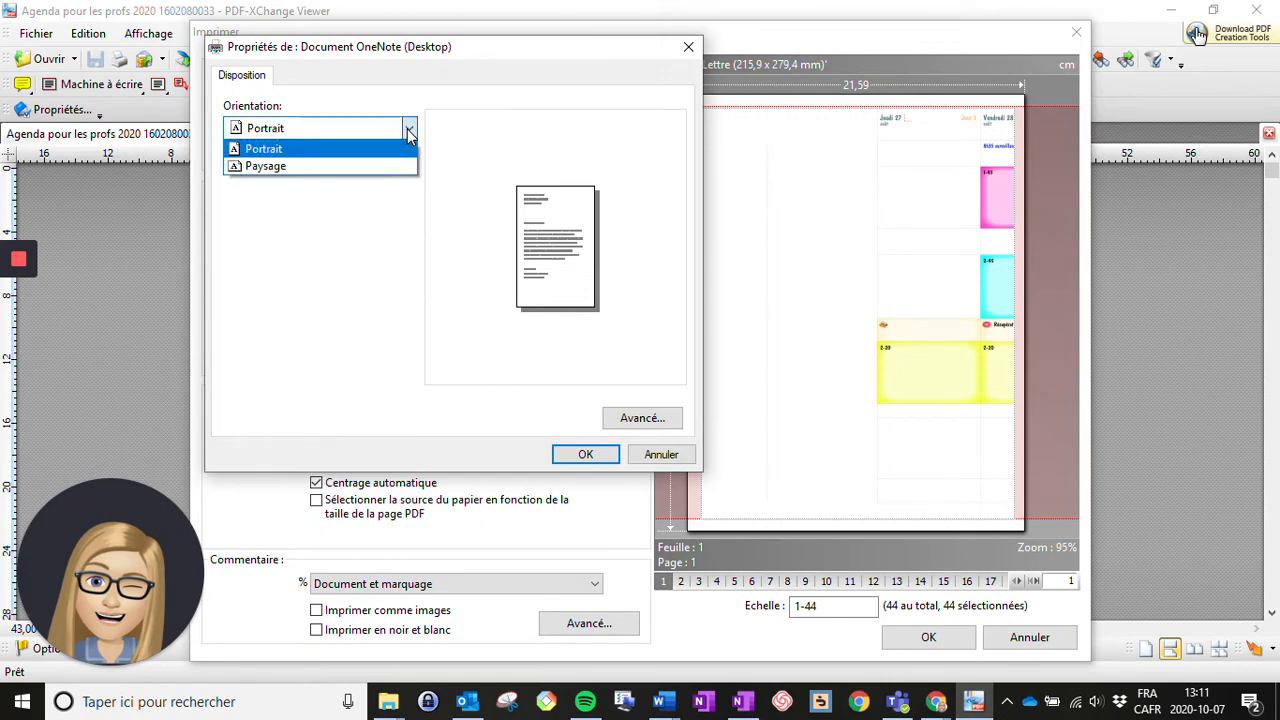
left_click(390, 168)
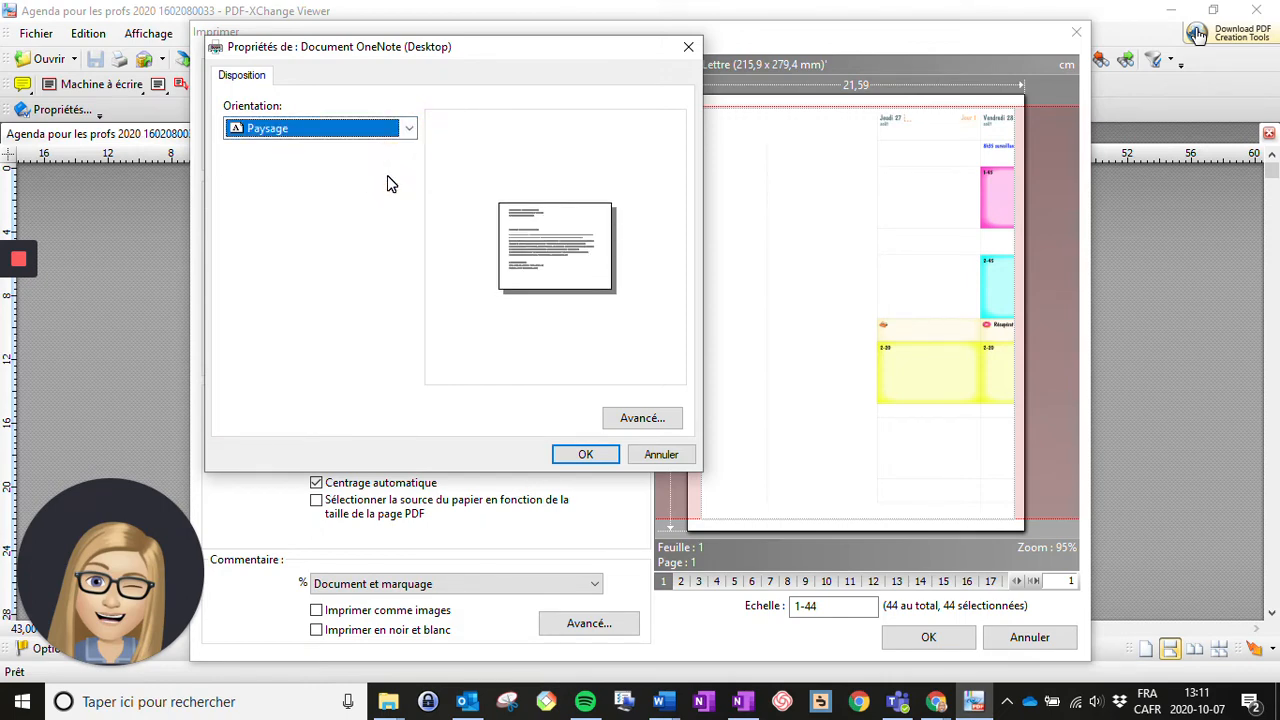
left_click(582, 454)
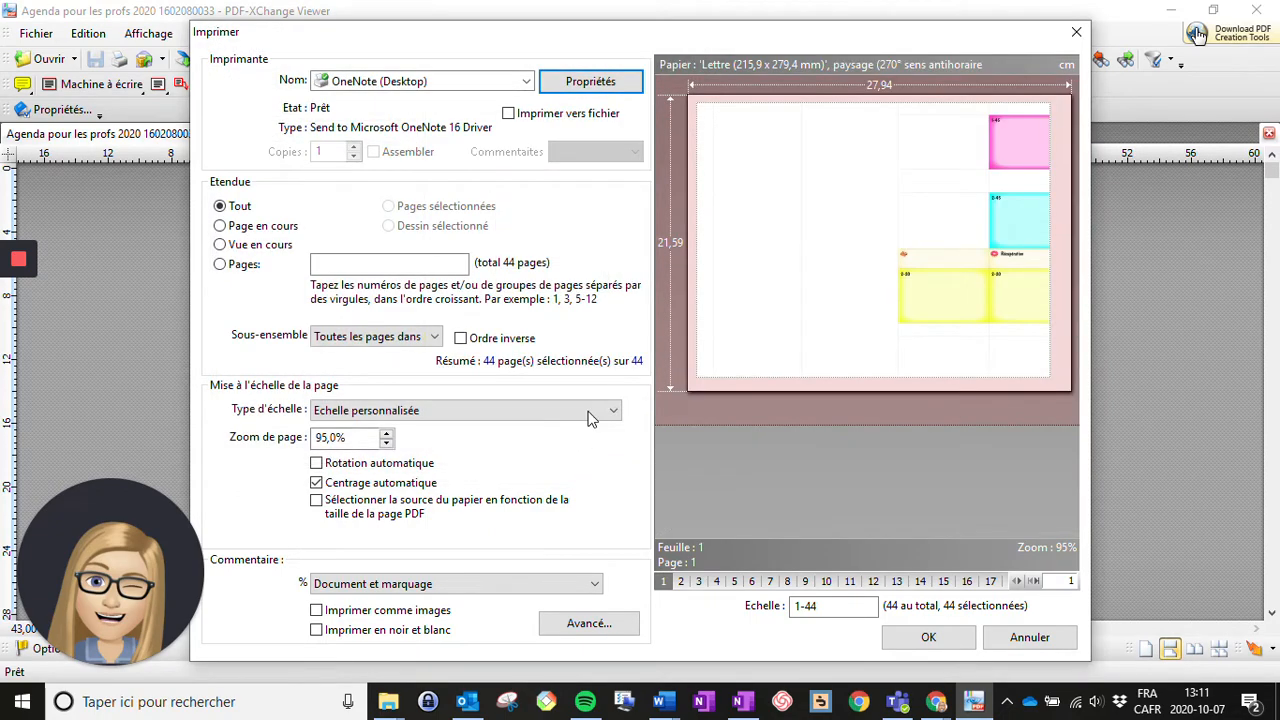
Set the OneNote printer's paper format to A4 in its advanced options.
left_click(617, 84)
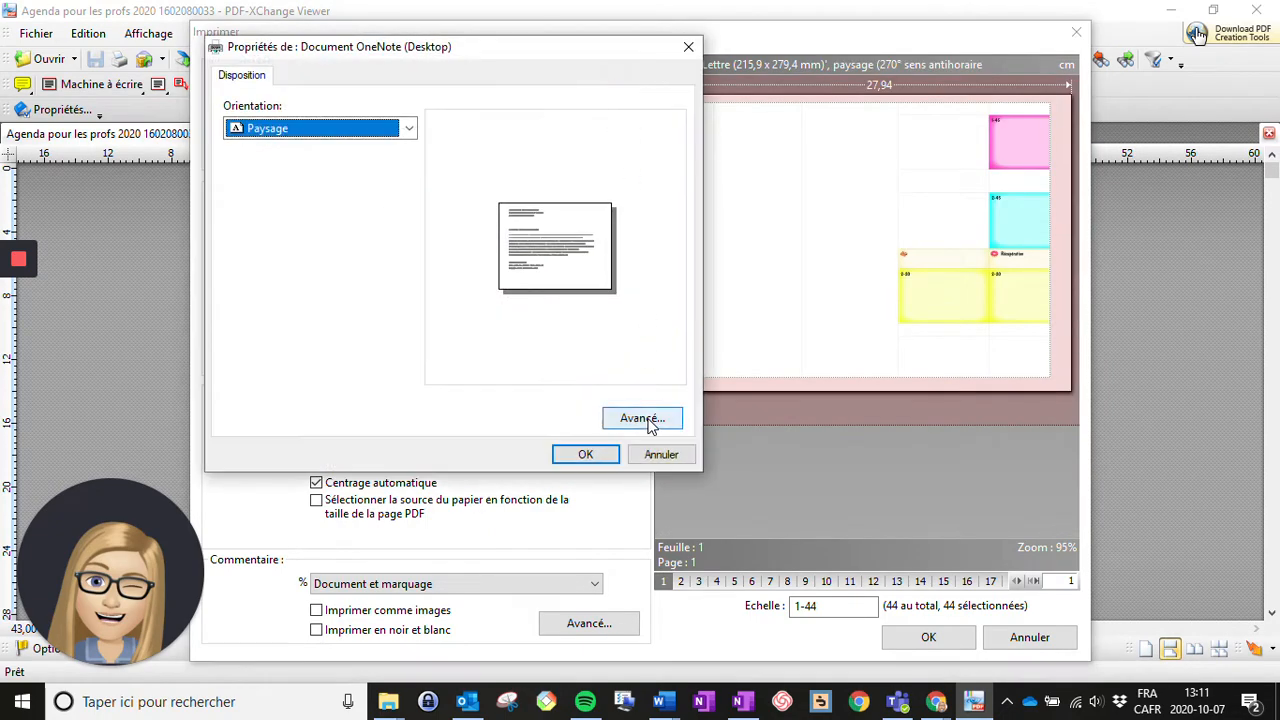
left_click(645, 418)
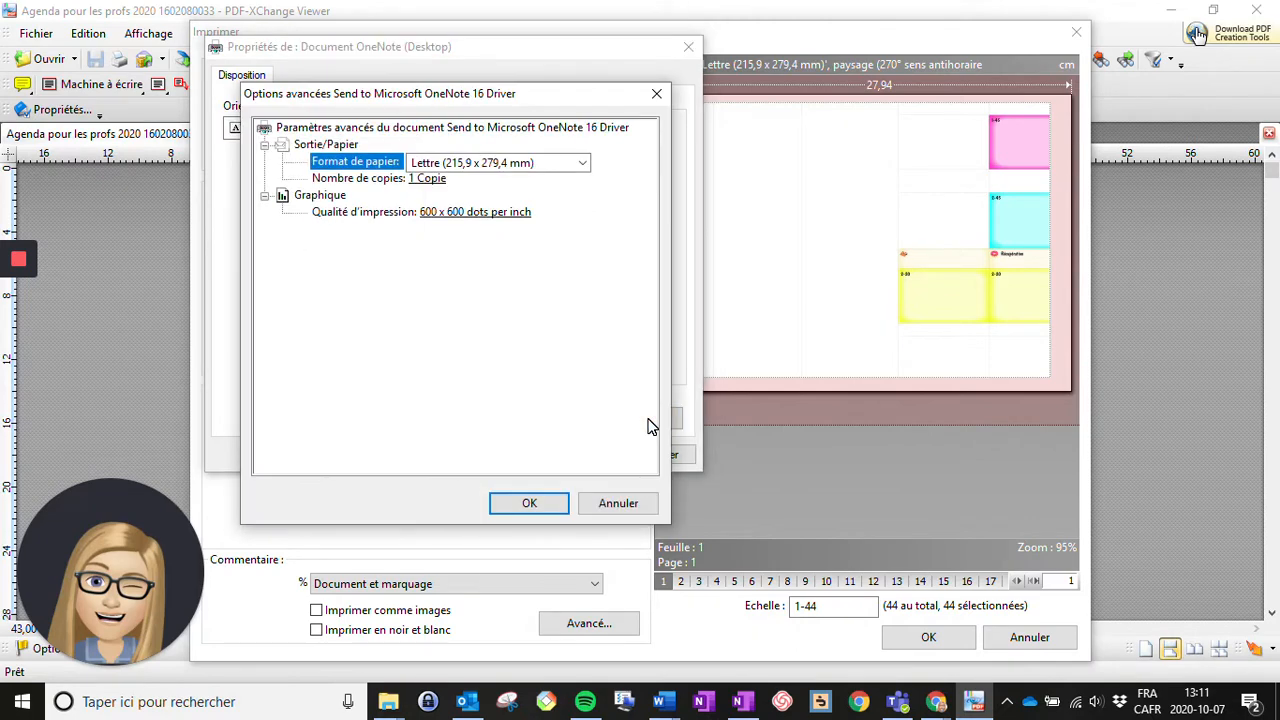
left_click(583, 163)
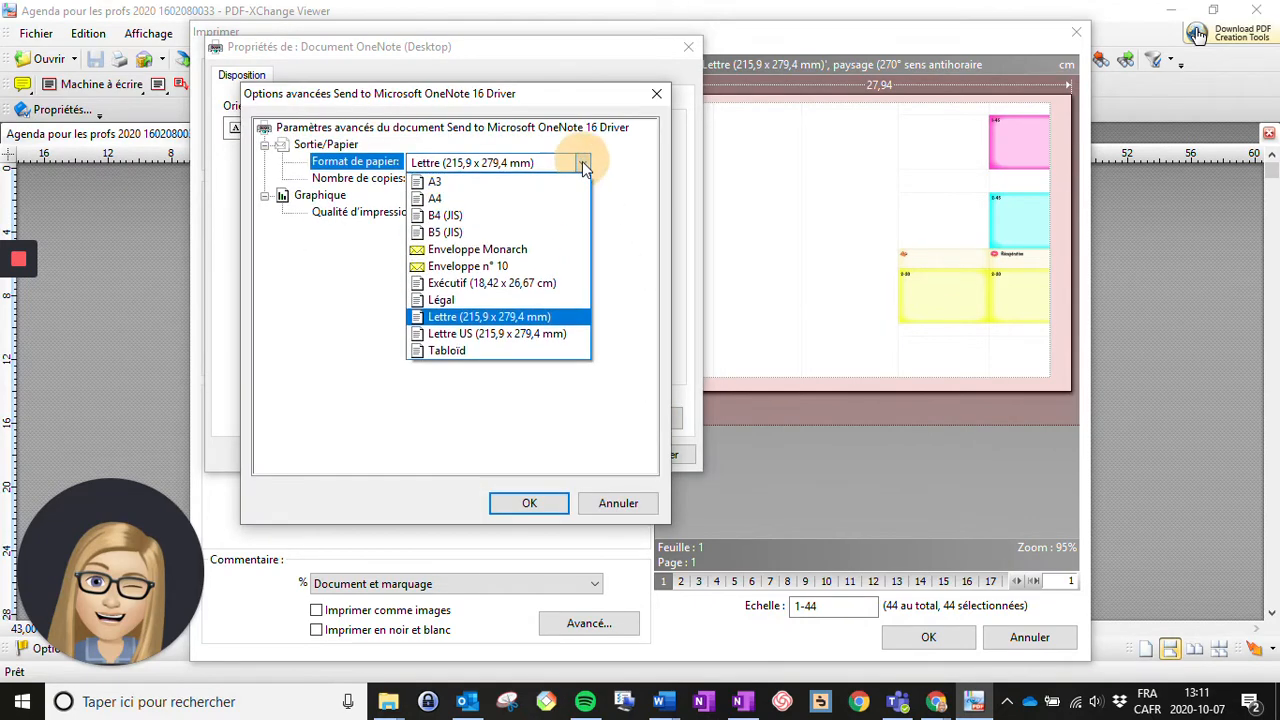
left_click(506, 198)
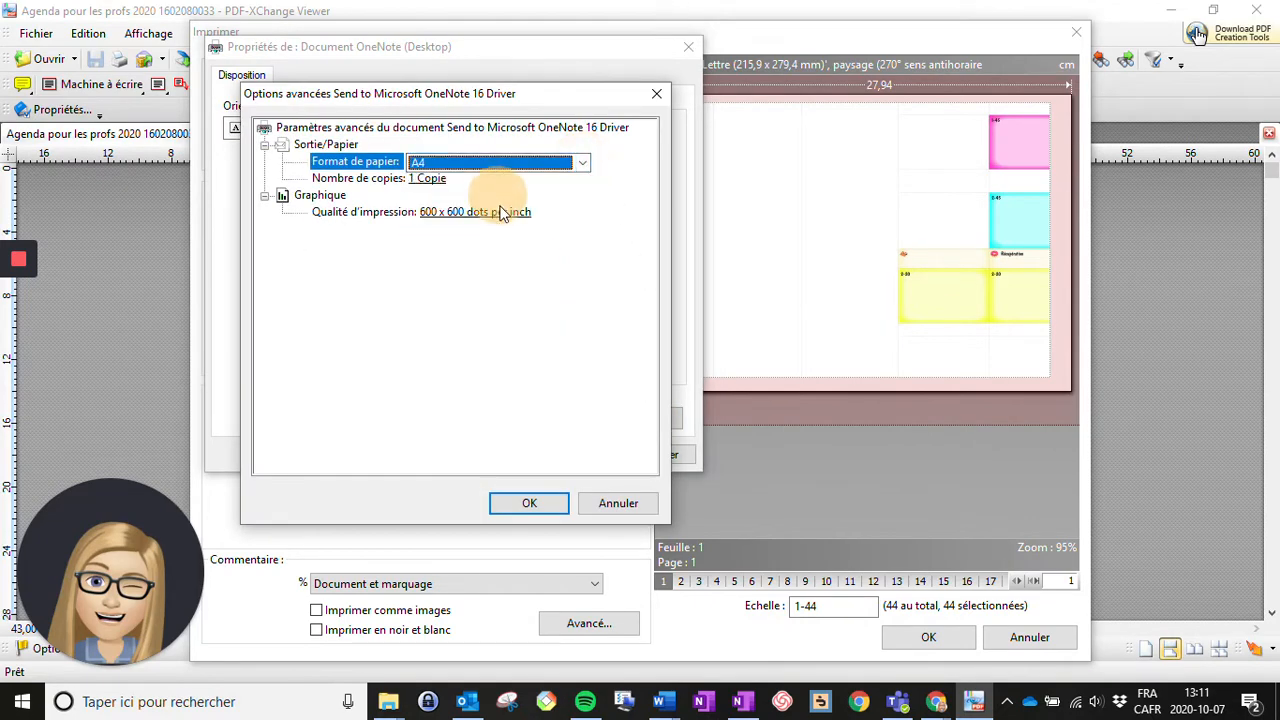
left_click(530, 503)
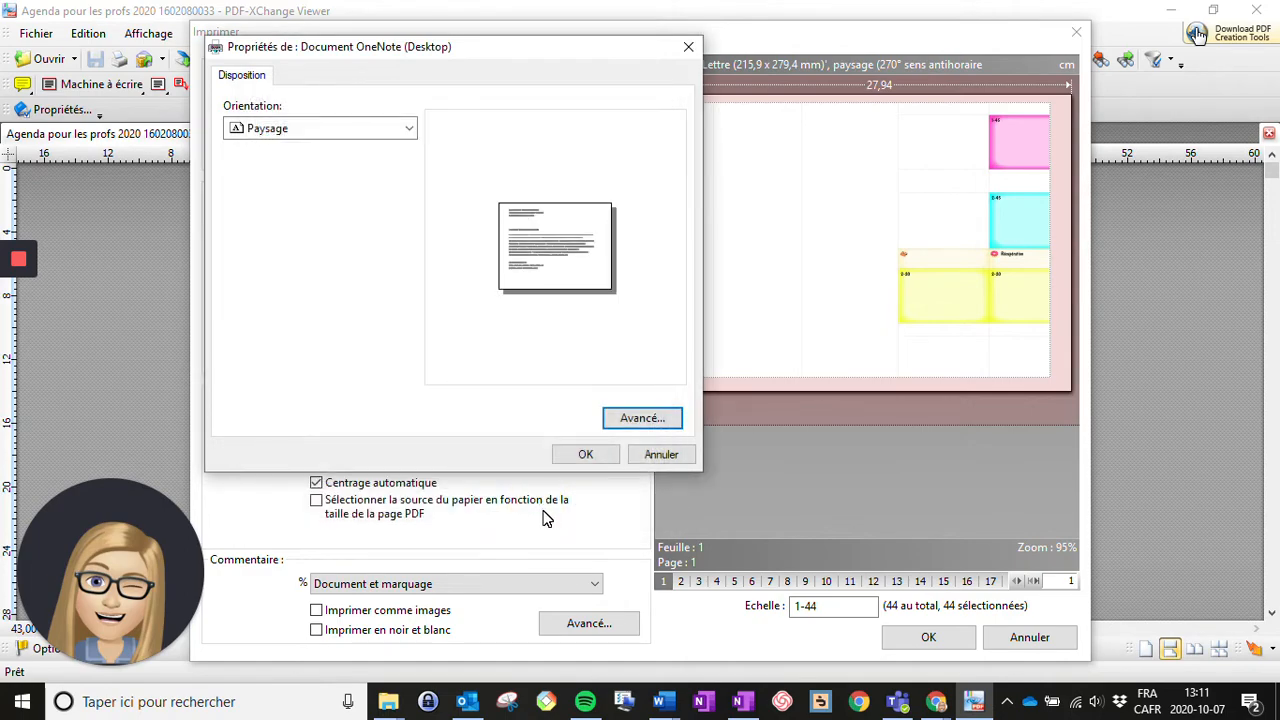
left_click(601, 456)
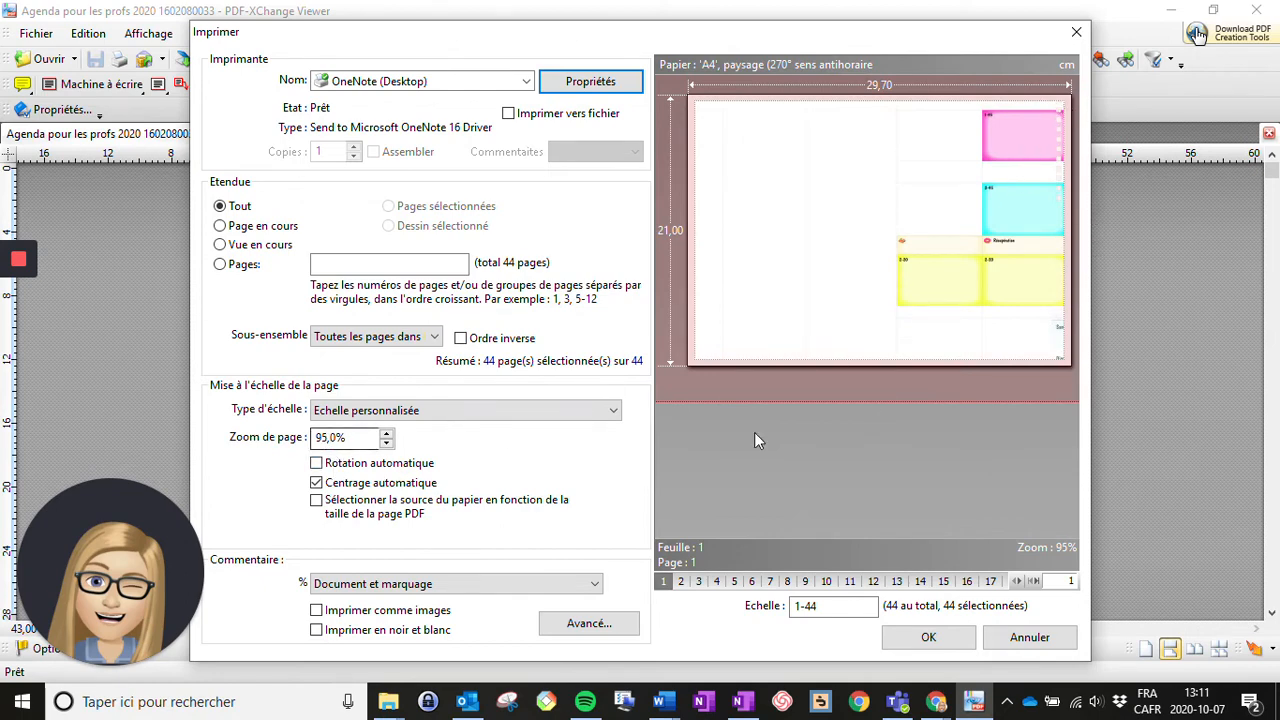
Preview sheets 2 and 3, and reduce the custom page zoom to 70% to fit the agenda on the paper.
left_click(681, 582)
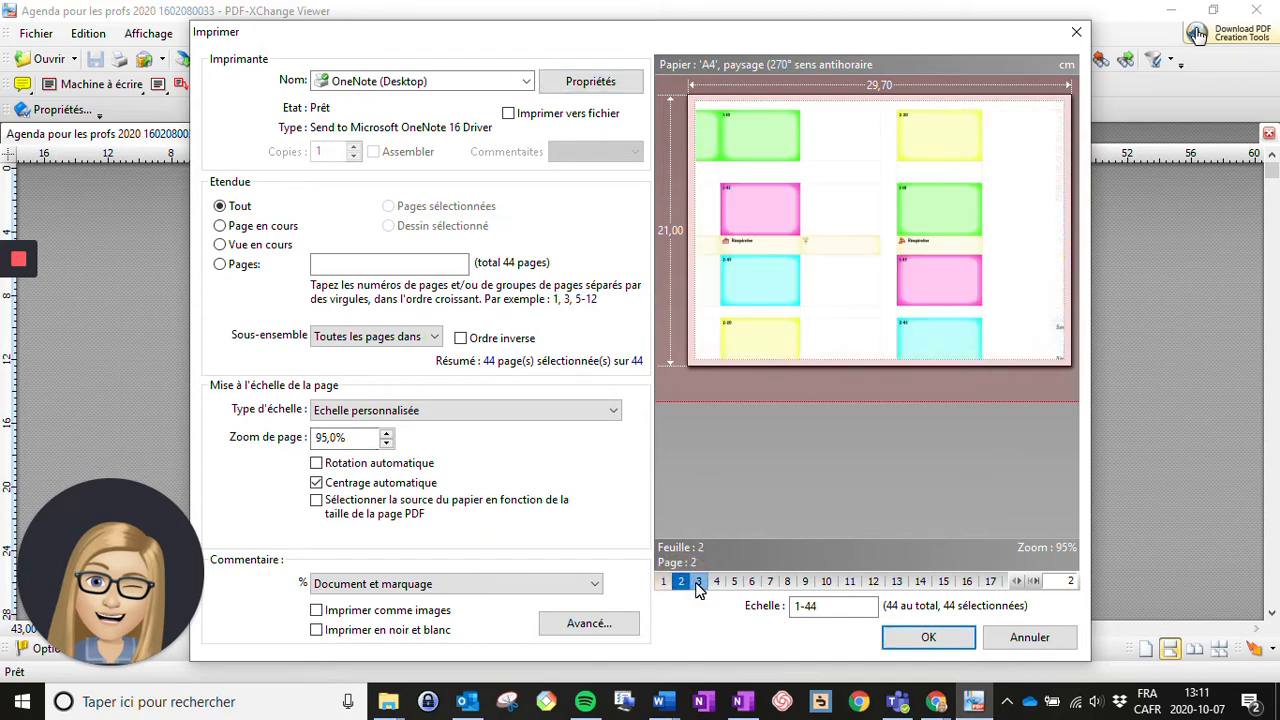
left_click(698, 582)
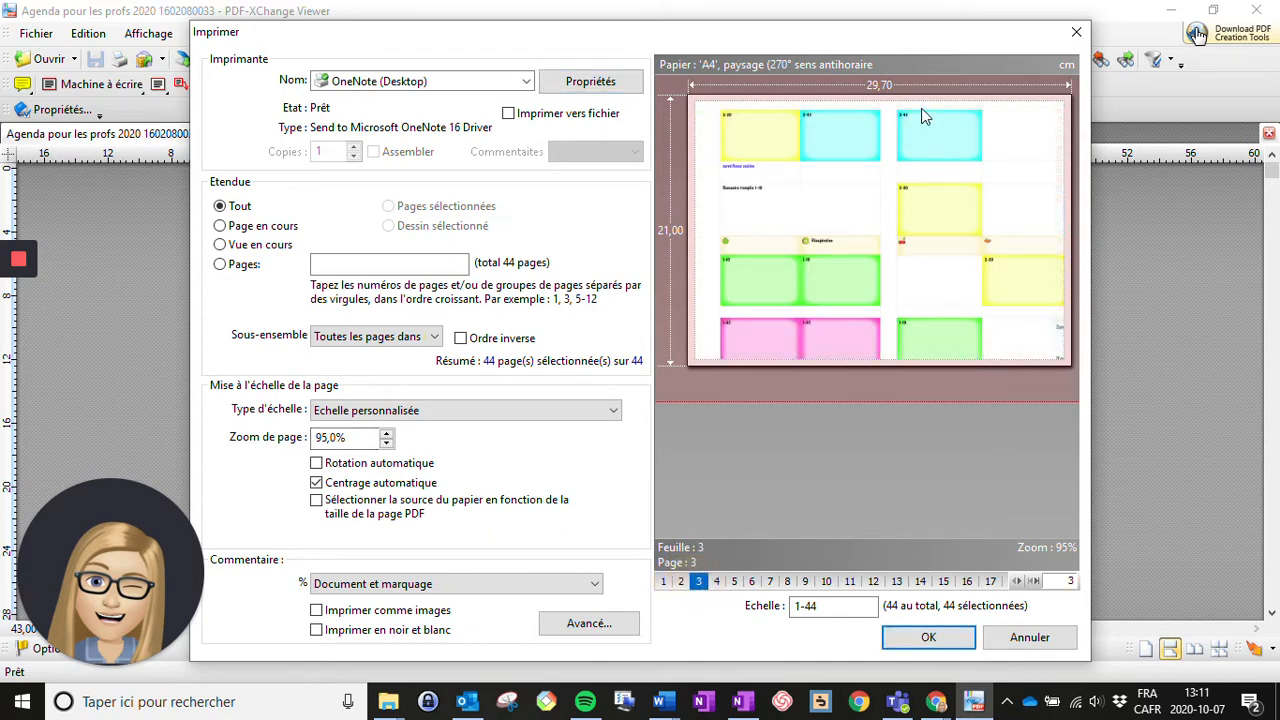
left_click(323, 436)
key("BackSpace")
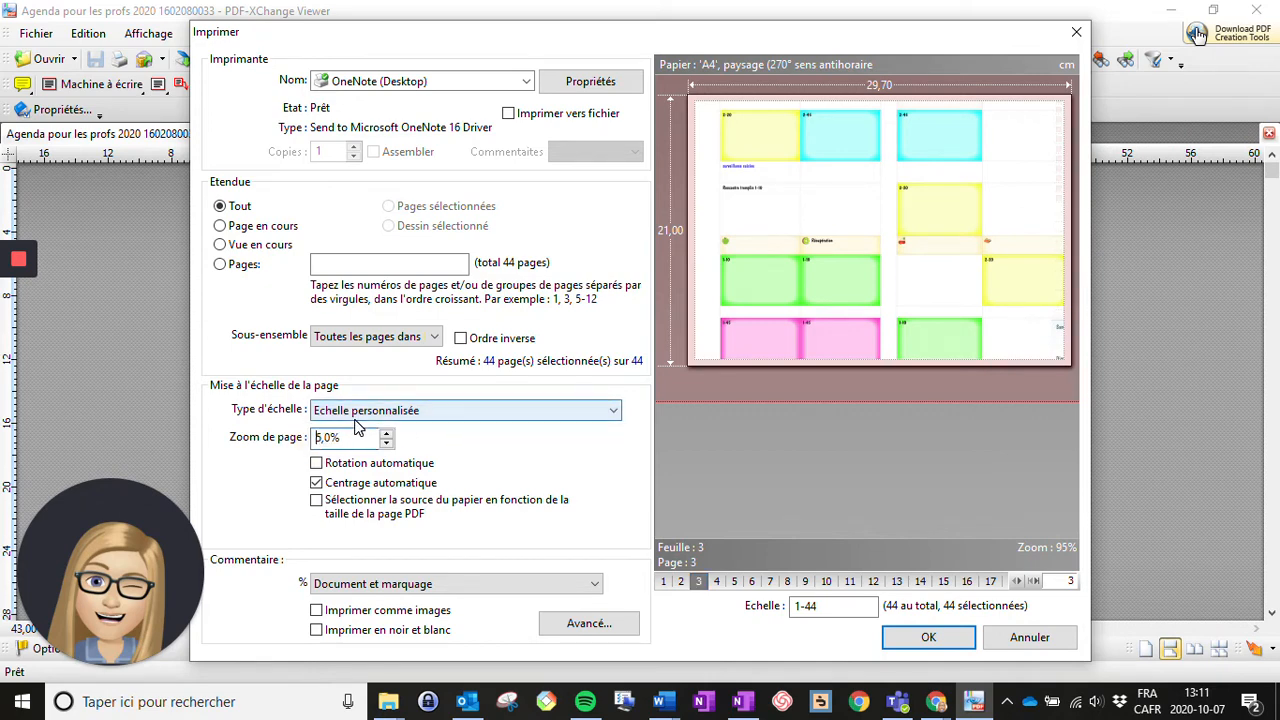
type("8")
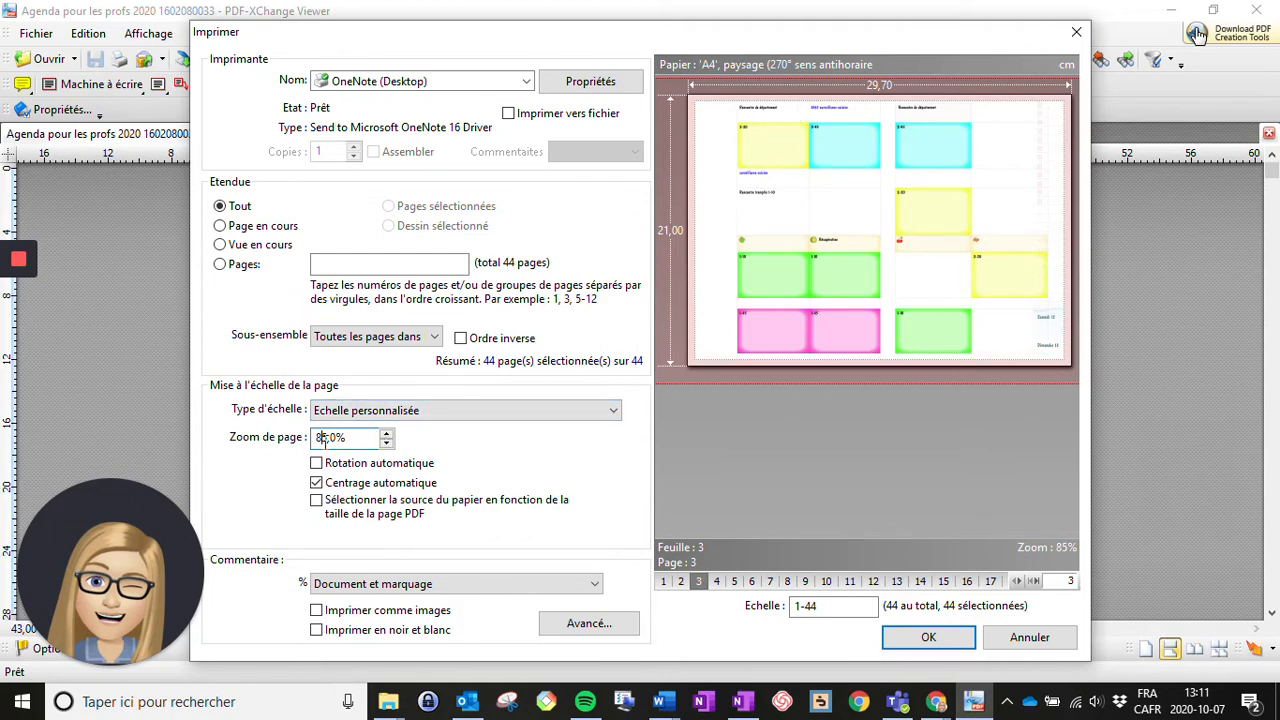
key("BackSpace")
type("7")
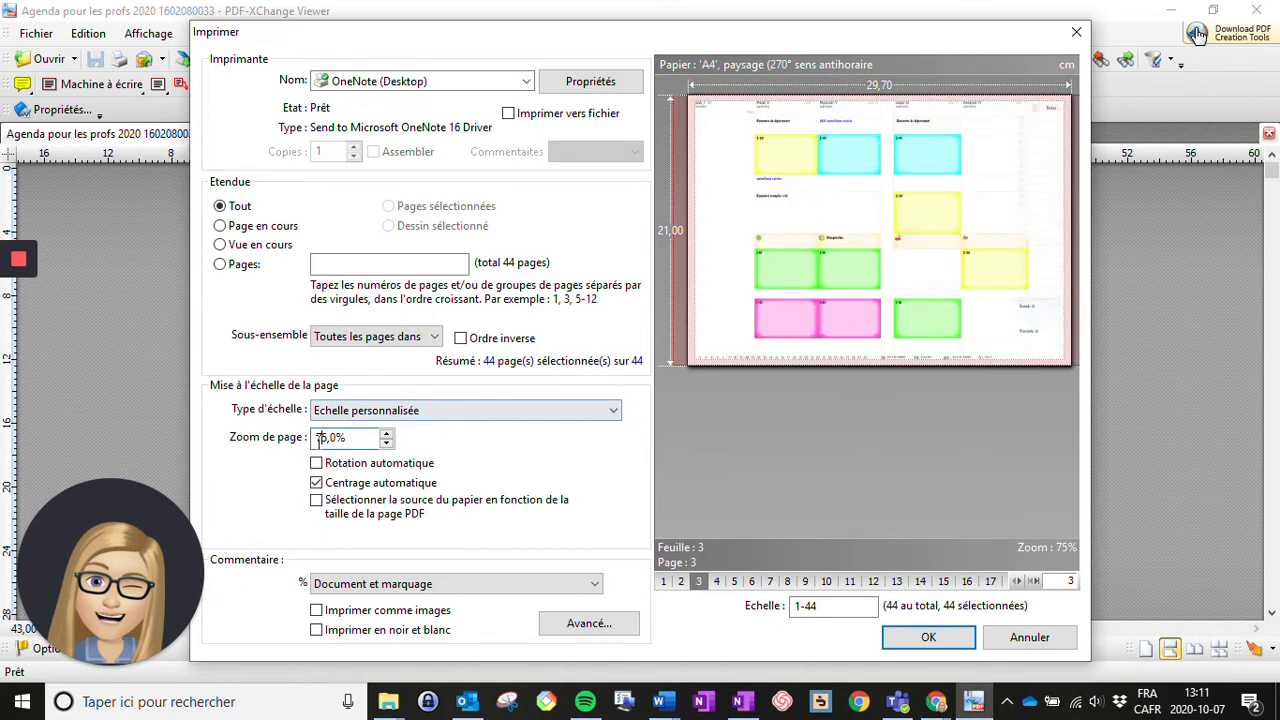
key("Delete")
type("0")
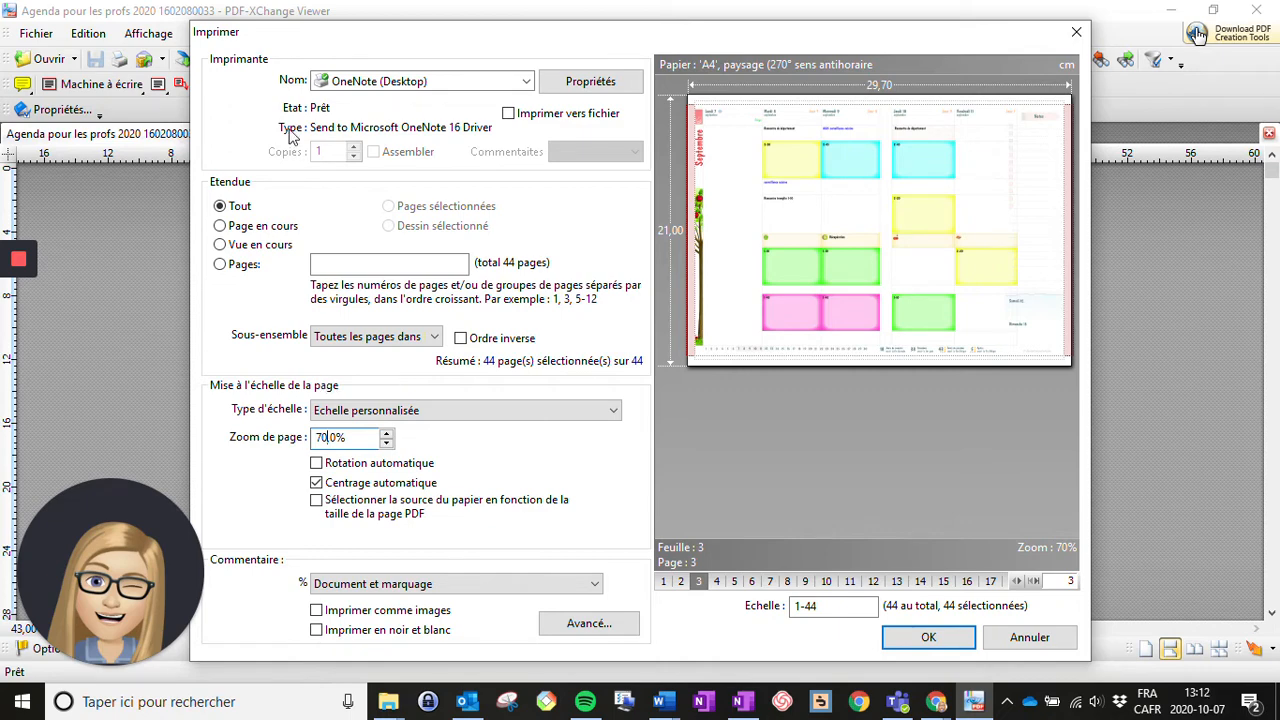
Keep OneNote (Desktop) as the printer and print all pages, continuing despite content outside the print area.
left_click(386, 88)
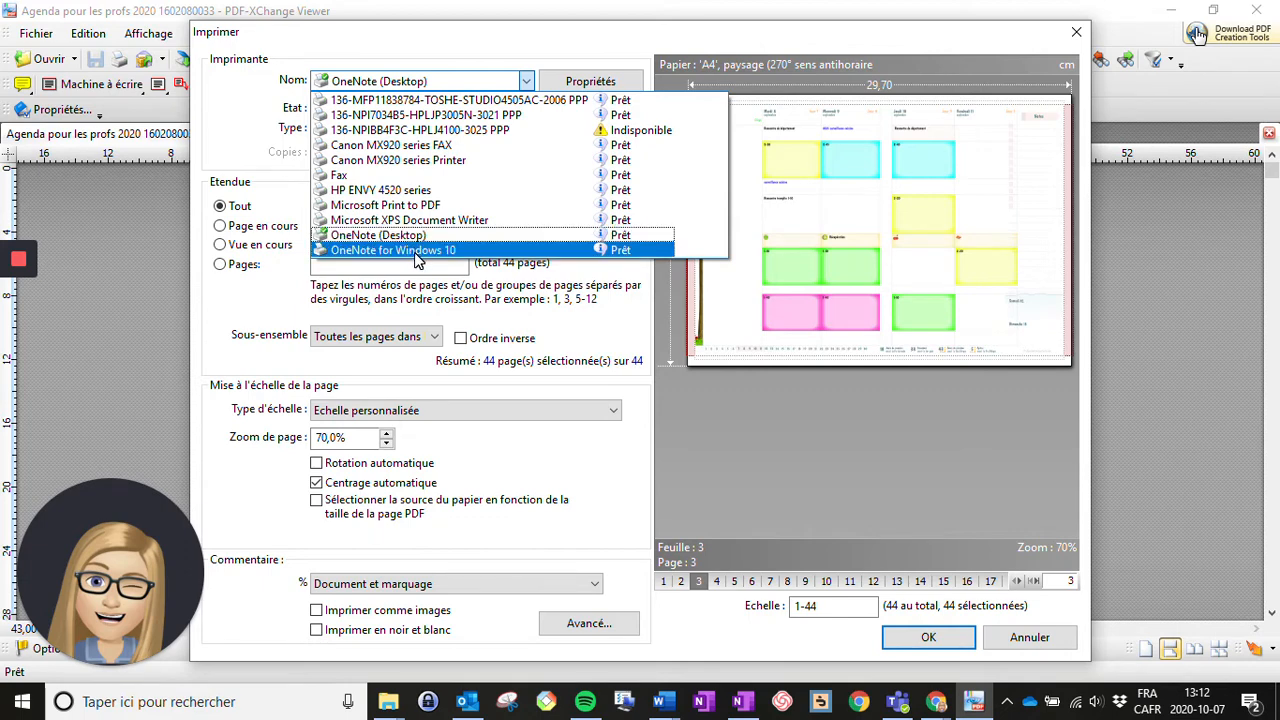
left_click(418, 237)
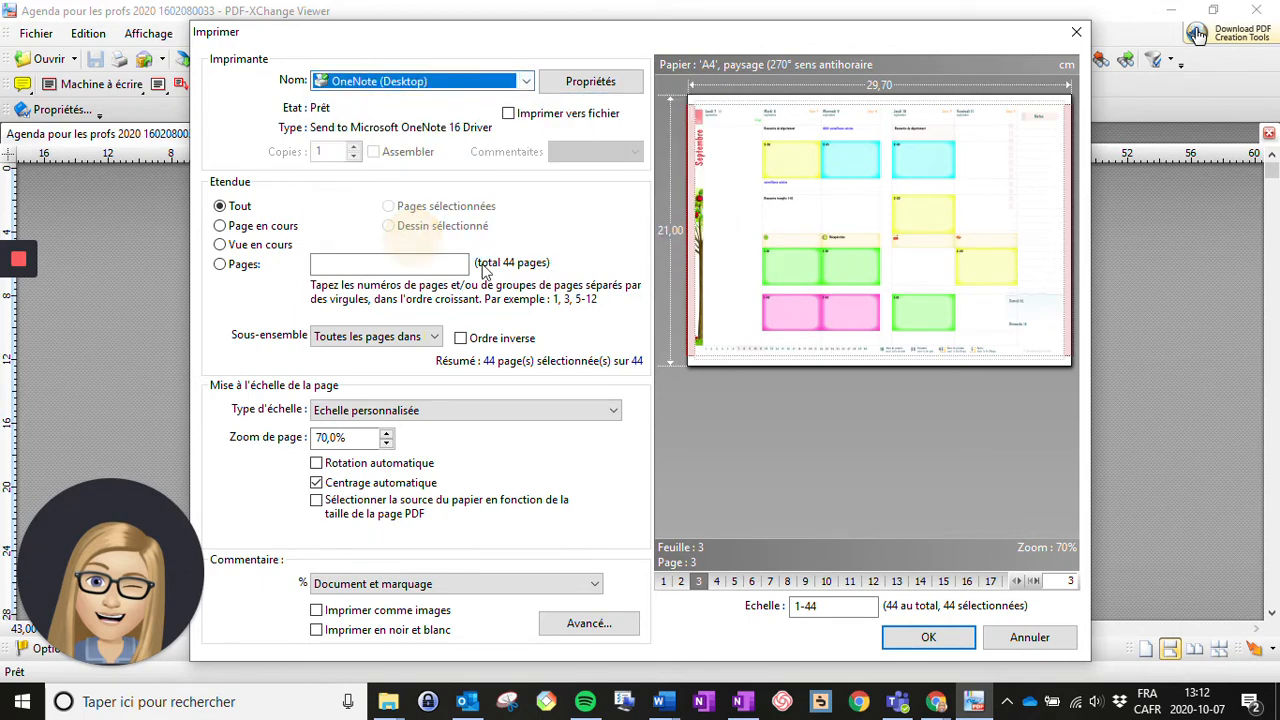
left_click(930, 638)
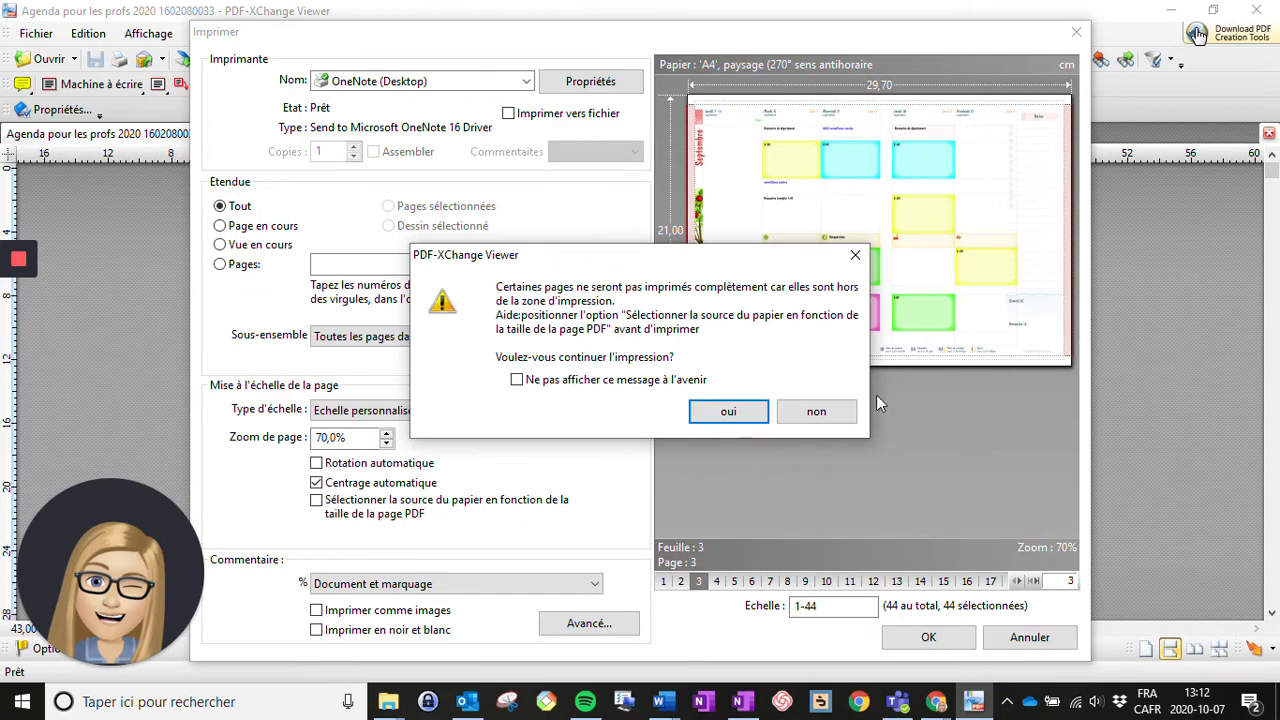
left_click(744, 419)
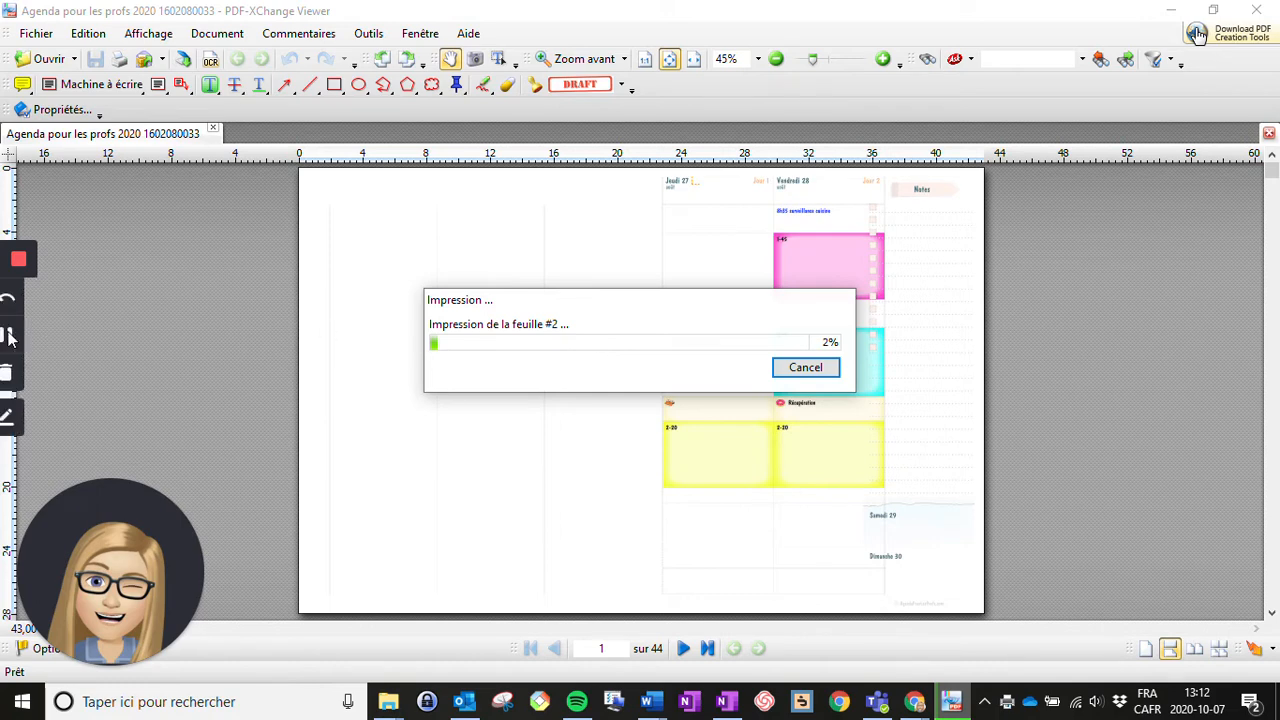
left_click(20, 337)
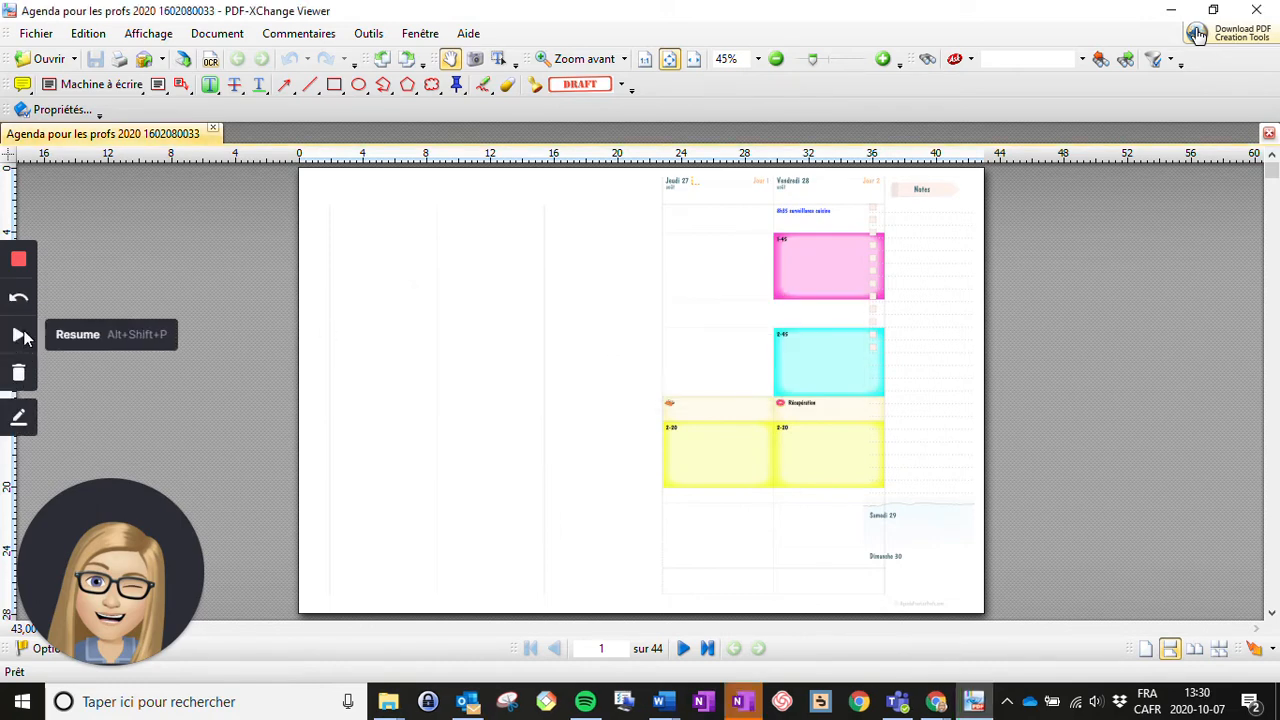
left_click(21, 337)
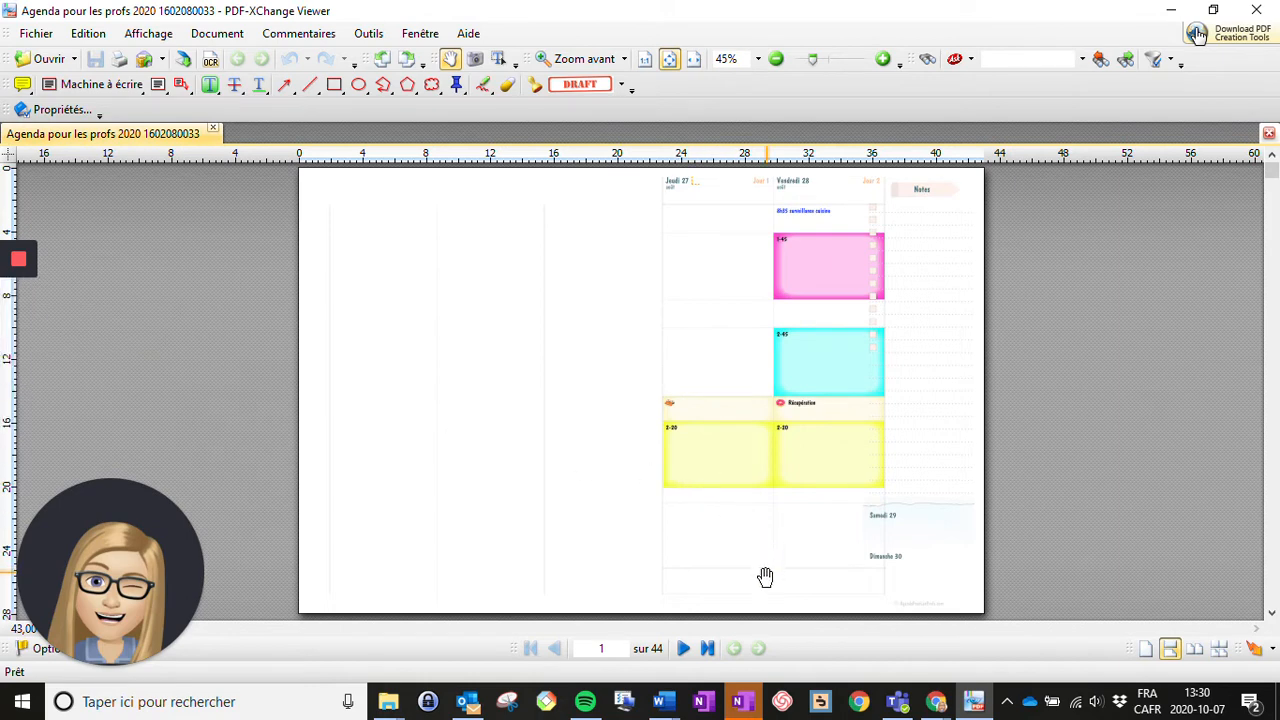
Switch to OneNote and insert the printout into the "calendrier et horaire" section of the cours 2020-21 notebook.
mouse_move(750, 707)
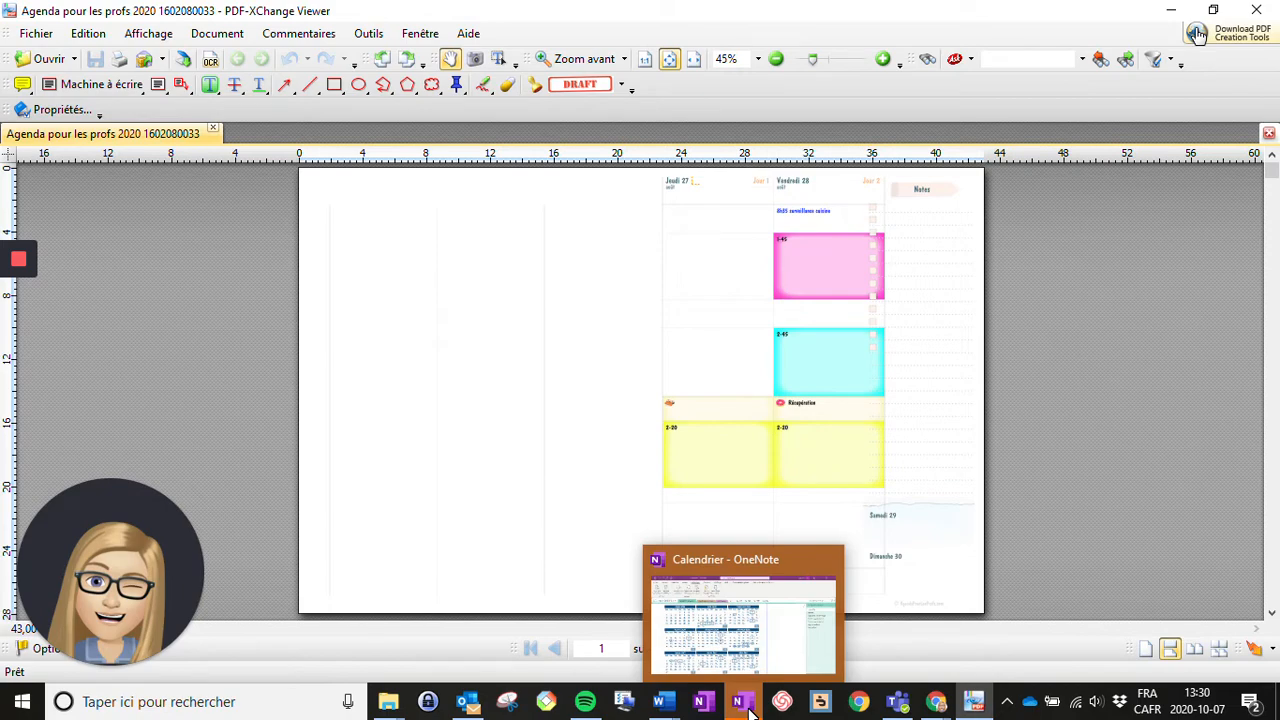
left_click(748, 707)
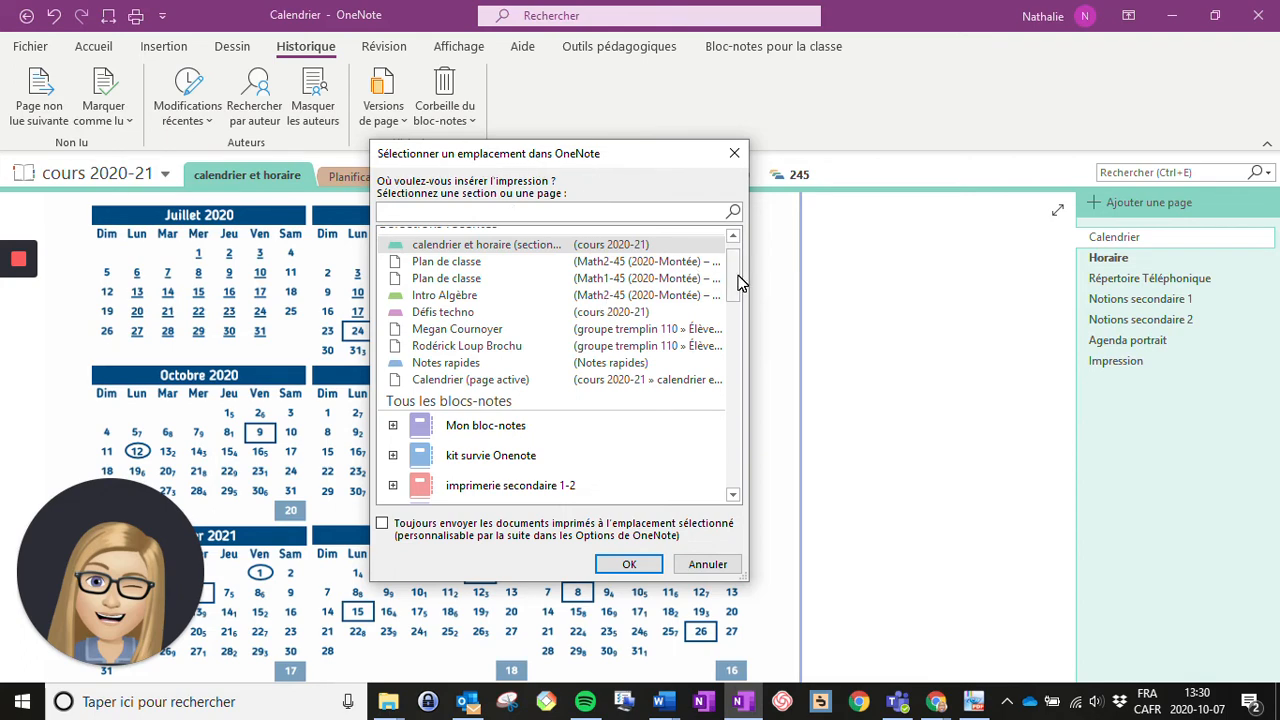
left_click_drag(740, 283, 734, 433)
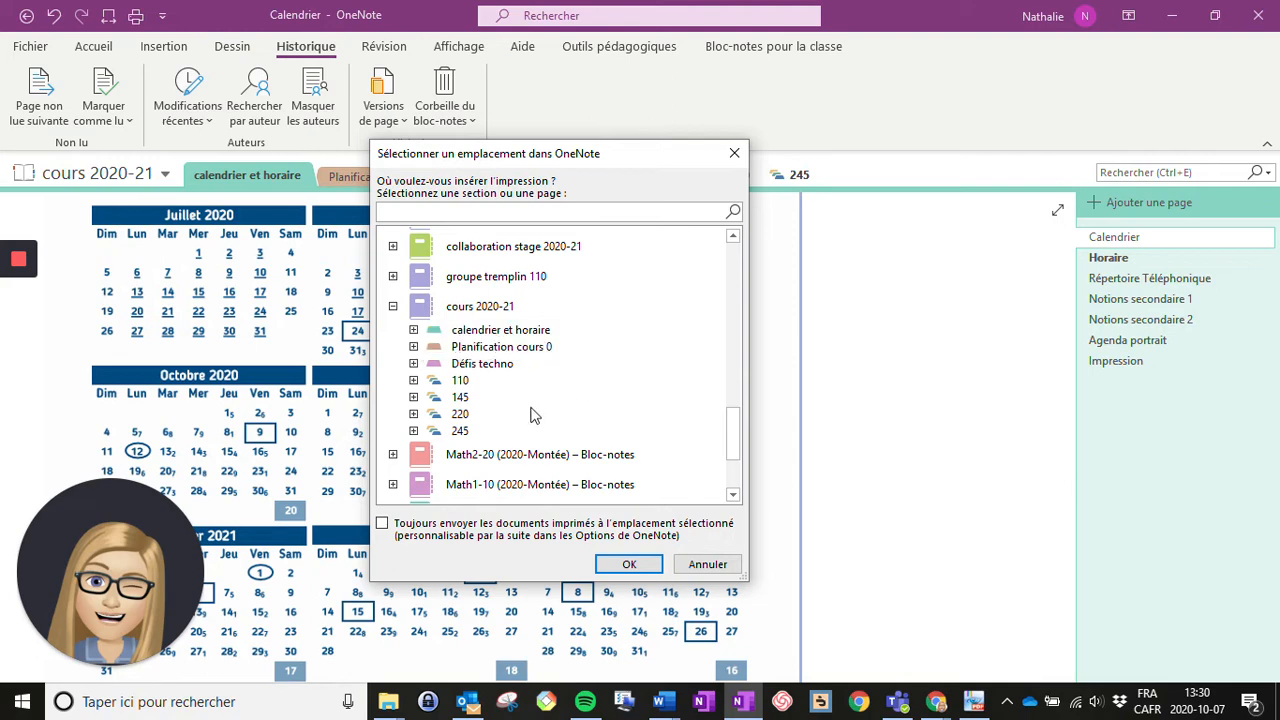
left_click(530, 330)
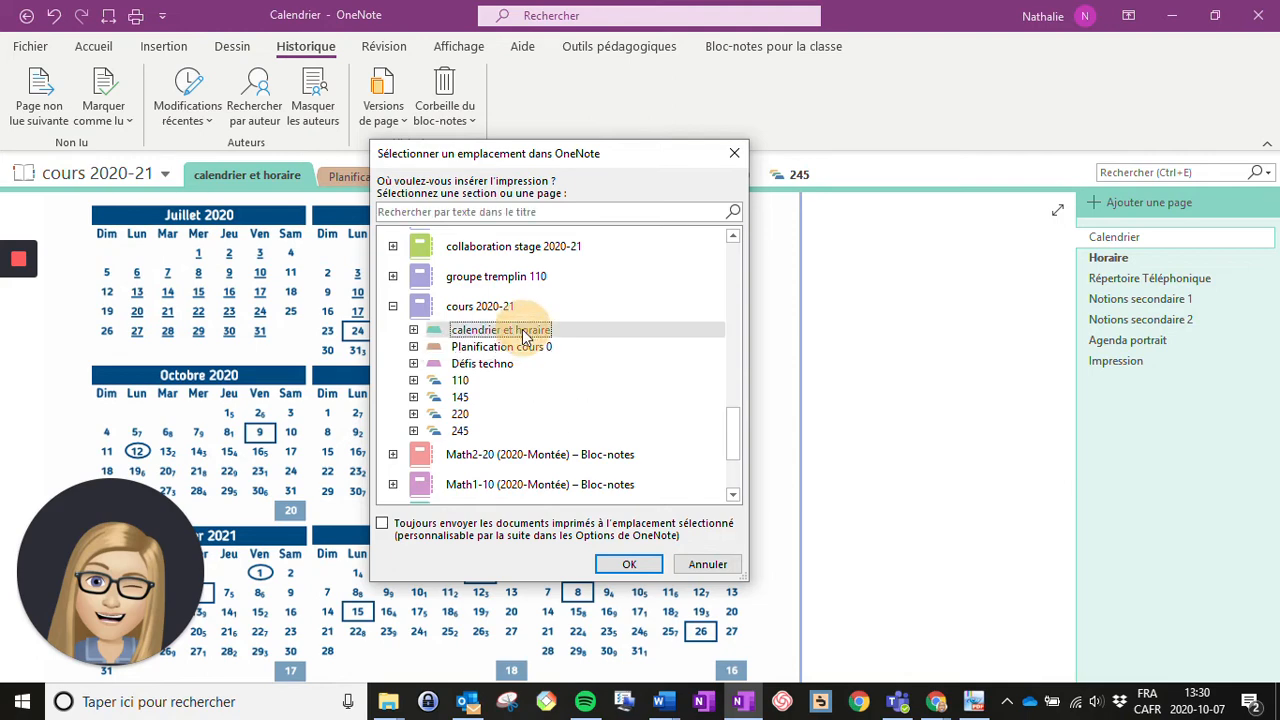
left_click(630, 565)
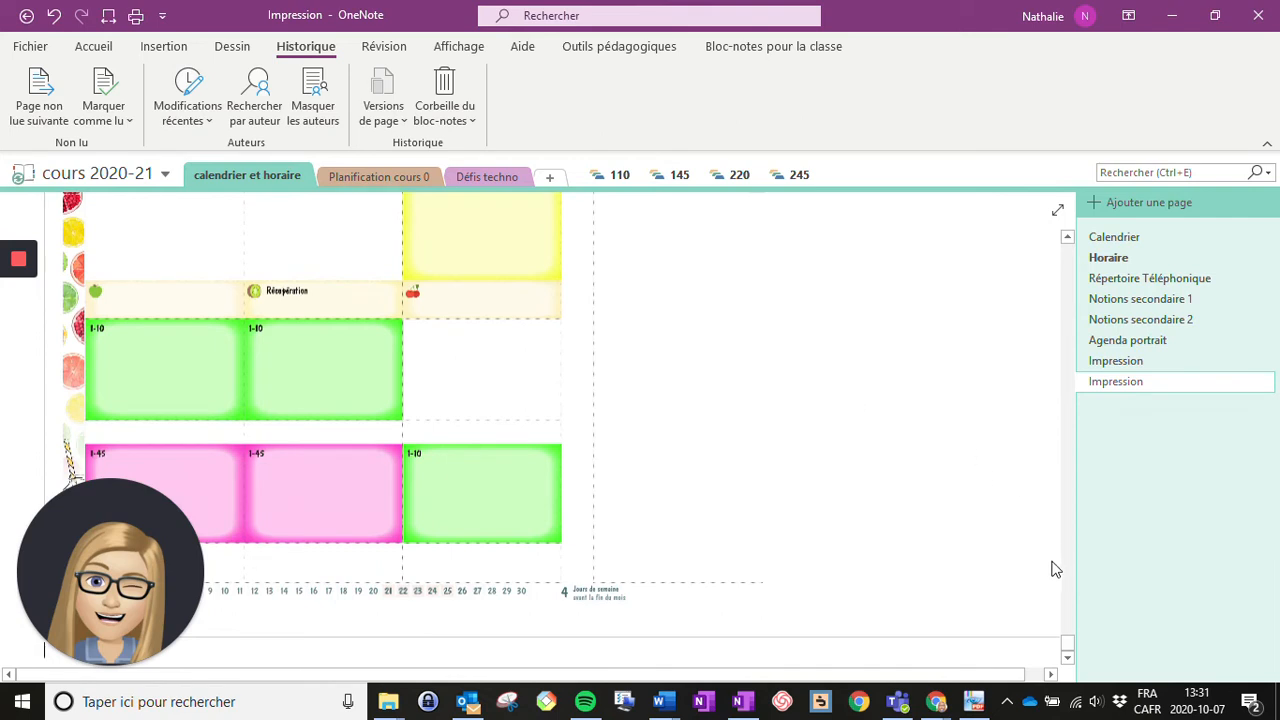
Examine the agenda sheets on the newly inserted Impression page, starting from the beginning of the printout.
left_click_drag(1070, 645, 1056, 236)
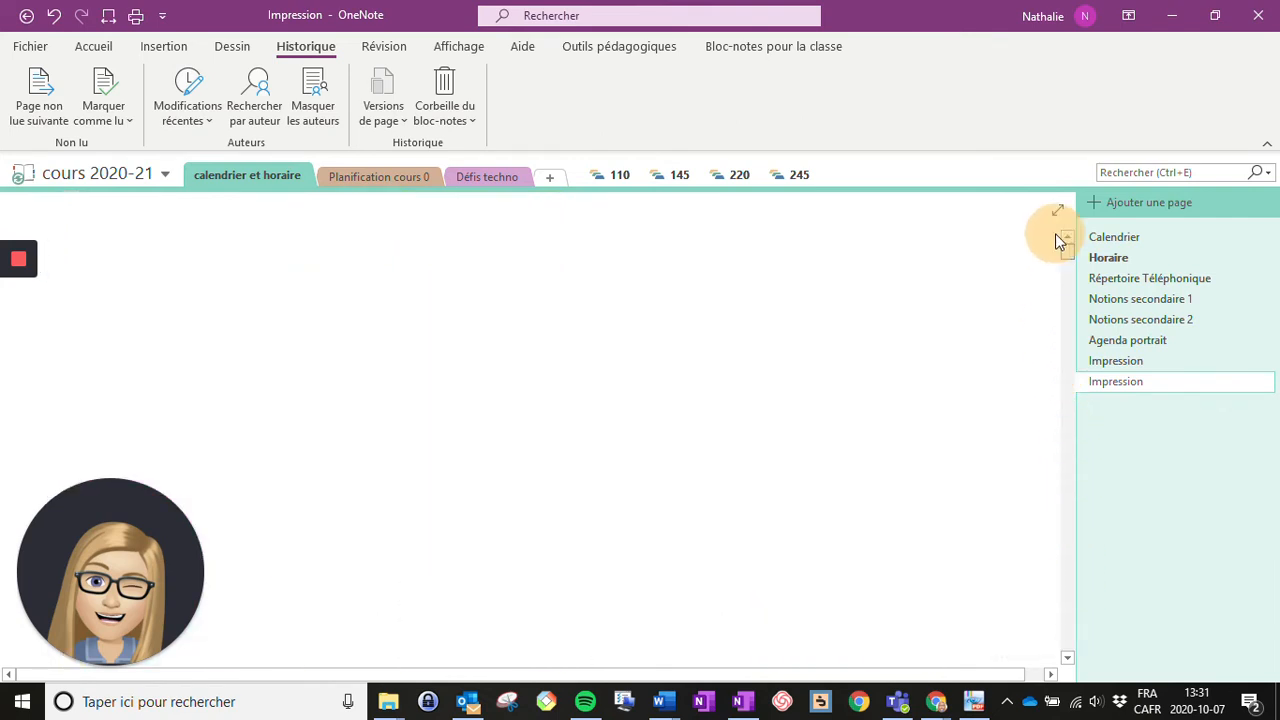
scroll(877, 423, "down", 4)
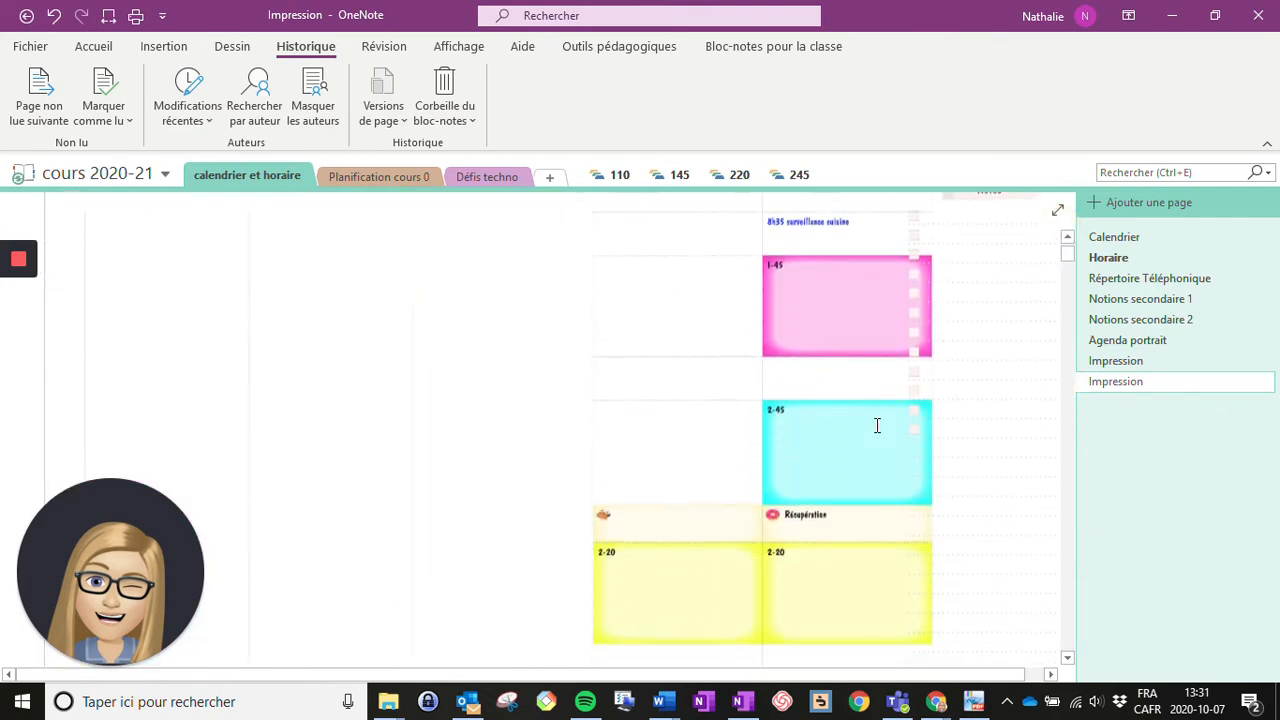
scroll(877, 426, "down", 10)
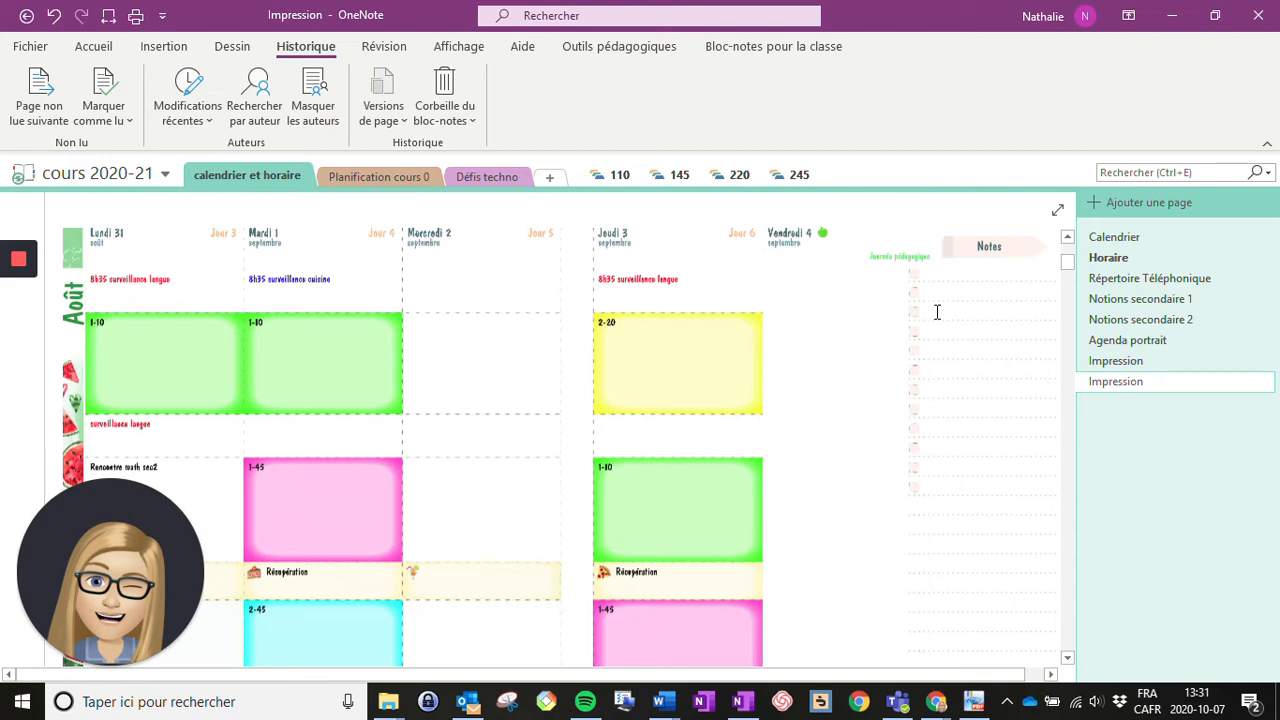
Open the Agenda portrait page and examine its weekly sheets through to the handwritten October entries and notes.
left_click(1110, 342)
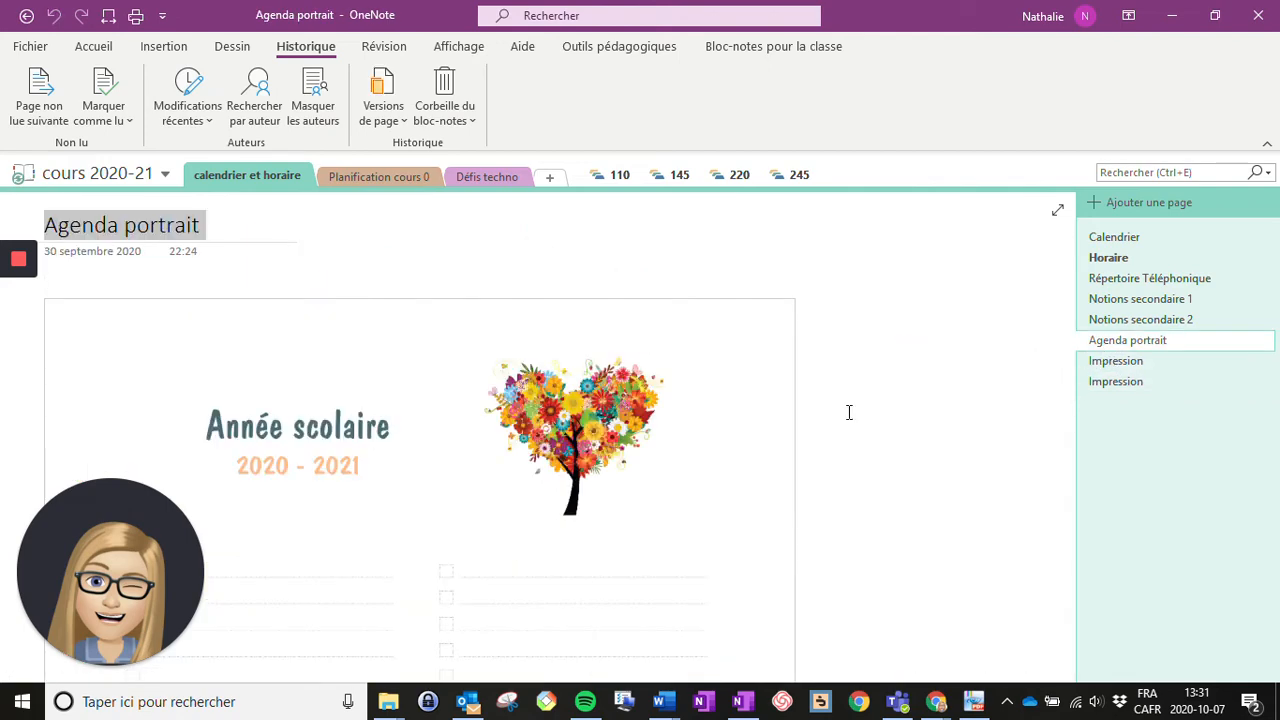
scroll(745, 495, "down", 5)
scroll(739, 497, "down", 10)
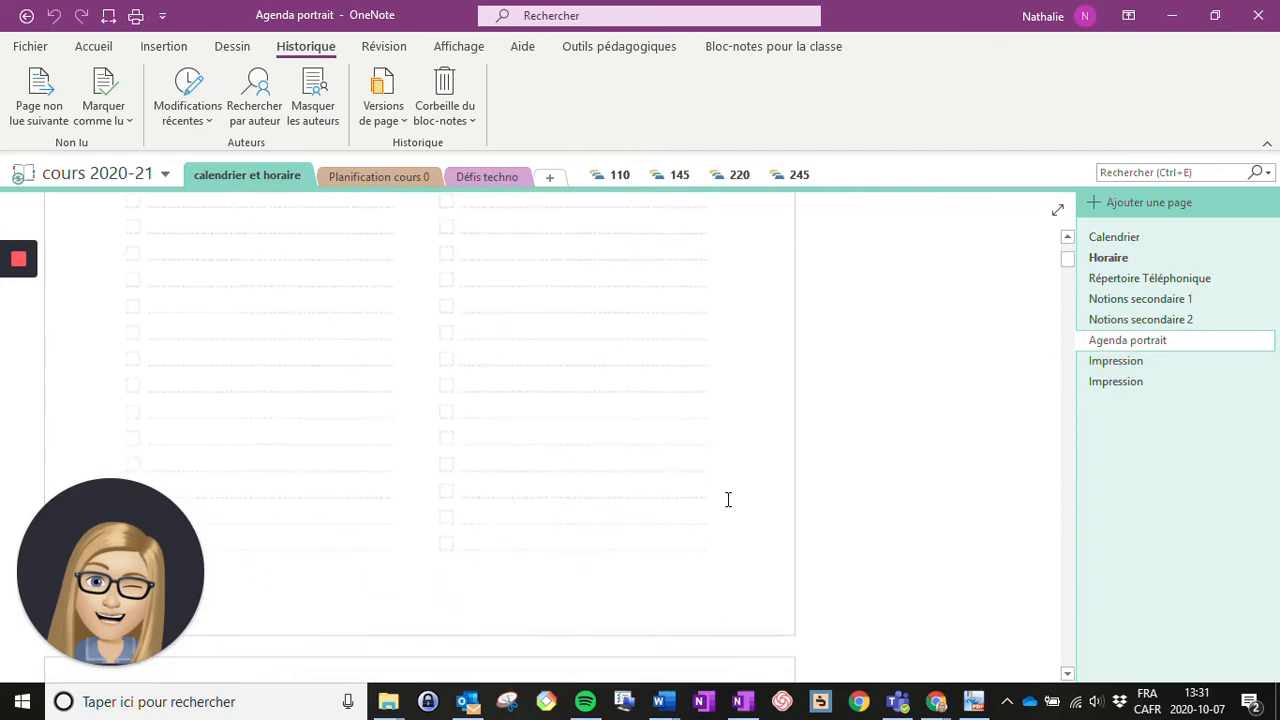
scroll(723, 498, "down", 15)
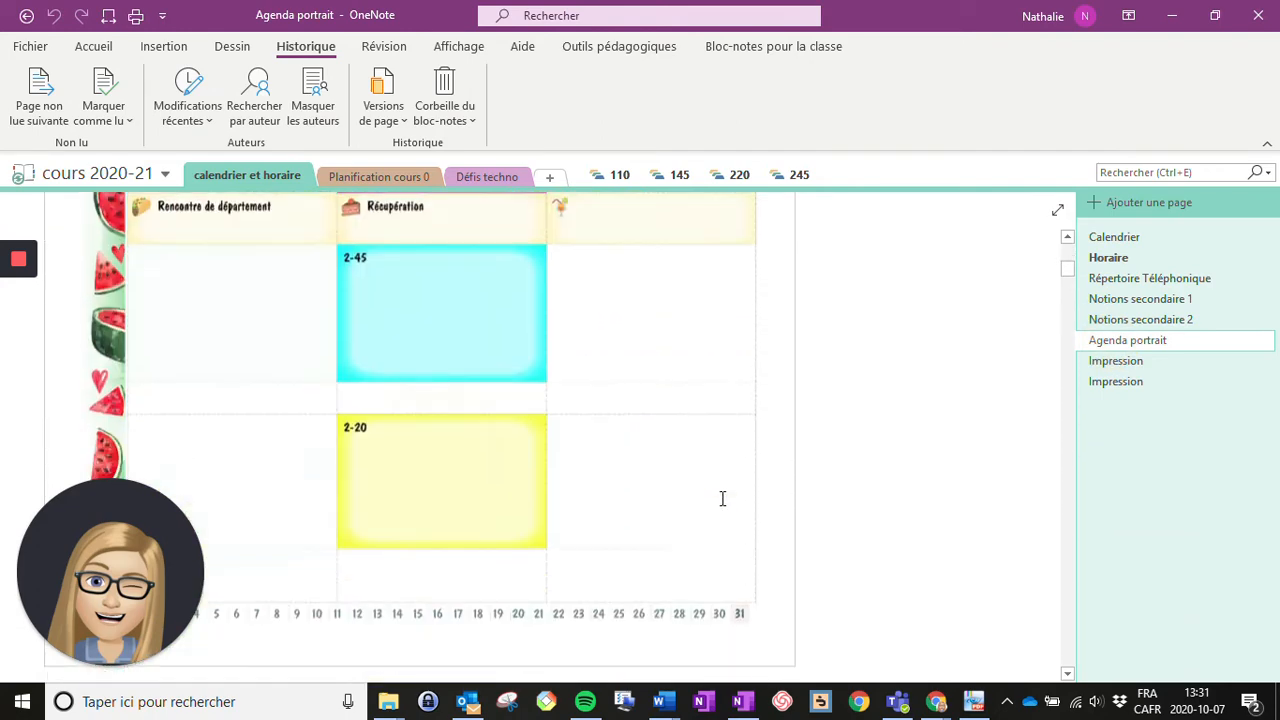
scroll(721, 498, "down", 15)
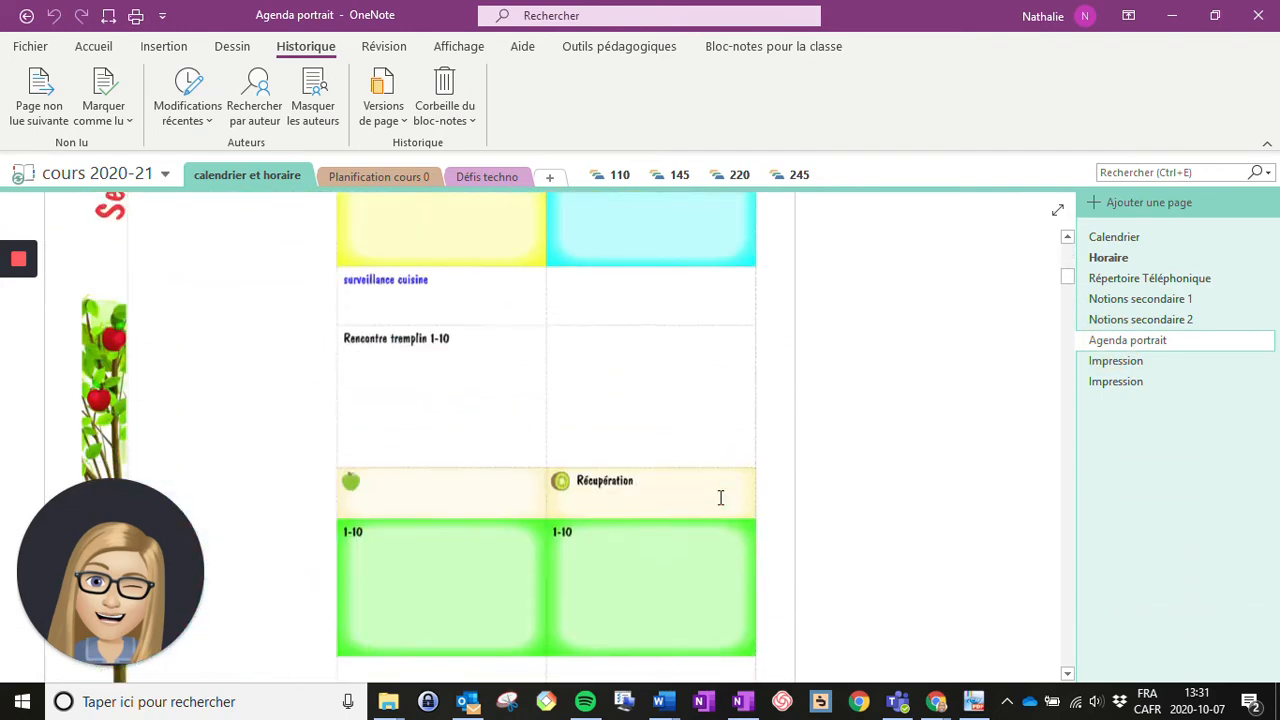
scroll(720, 500, "down", 15)
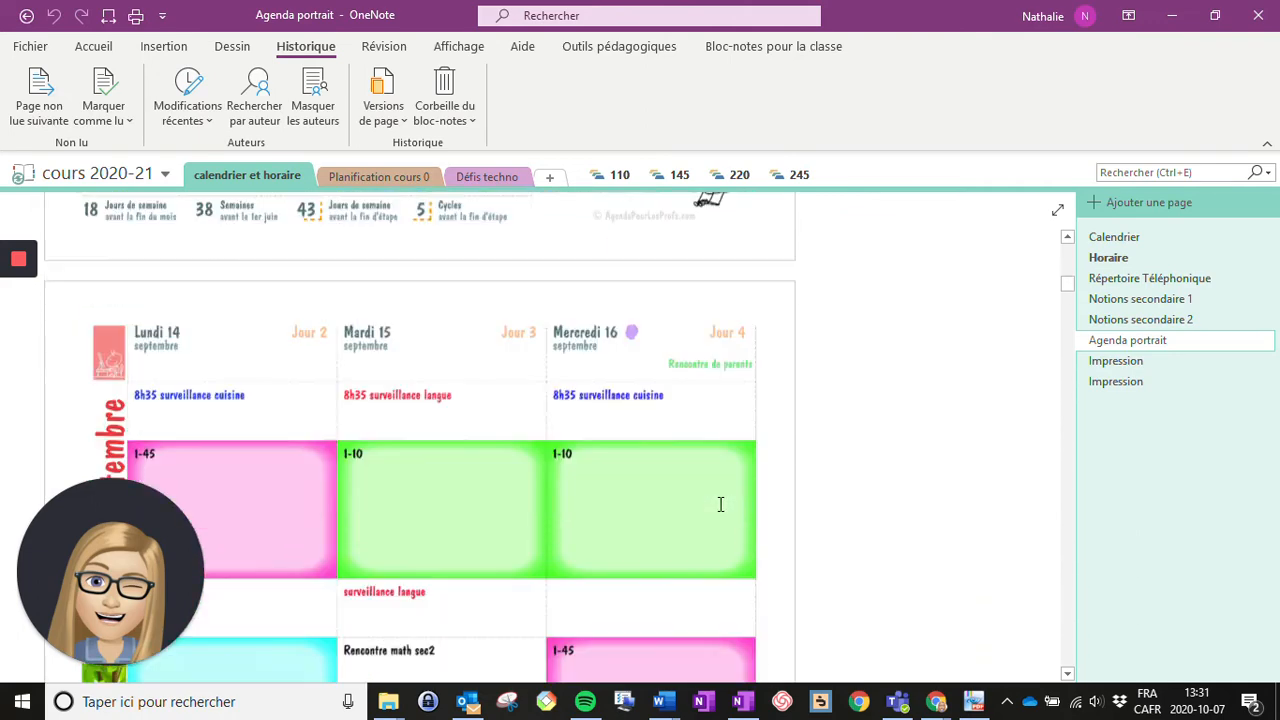
scroll(655, 490, "down", 15)
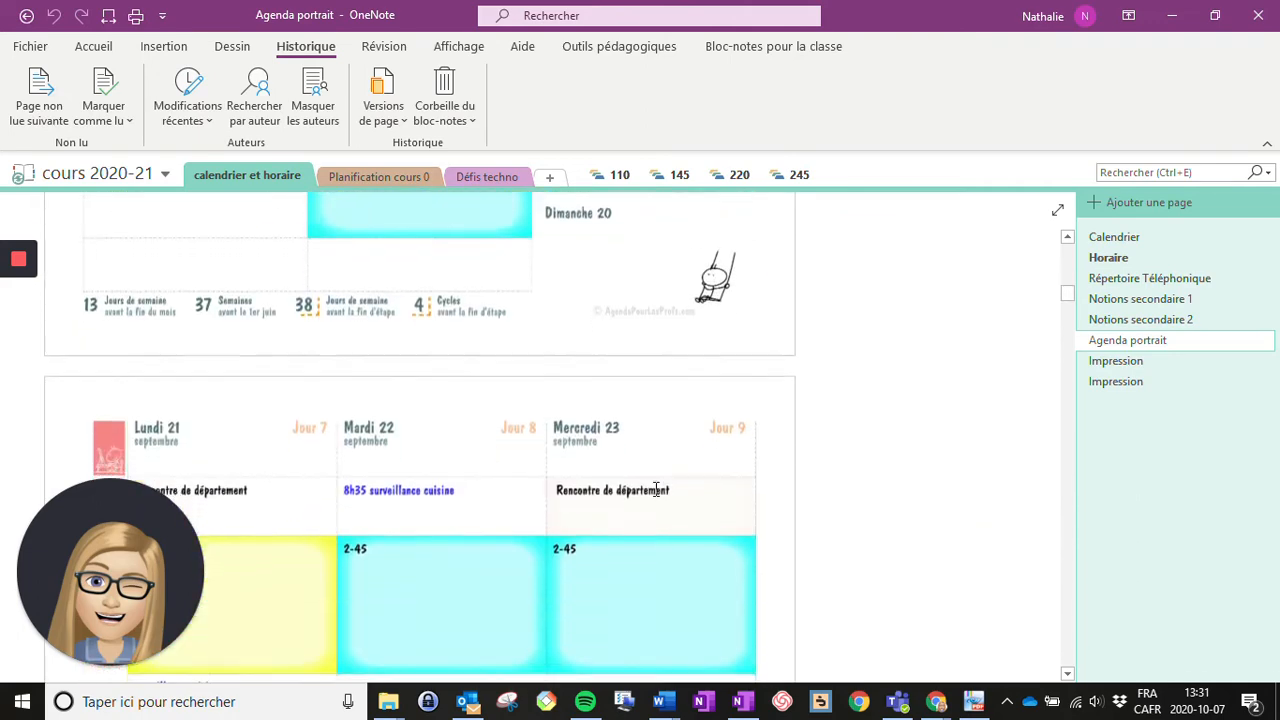
scroll(656, 489, "down", 15)
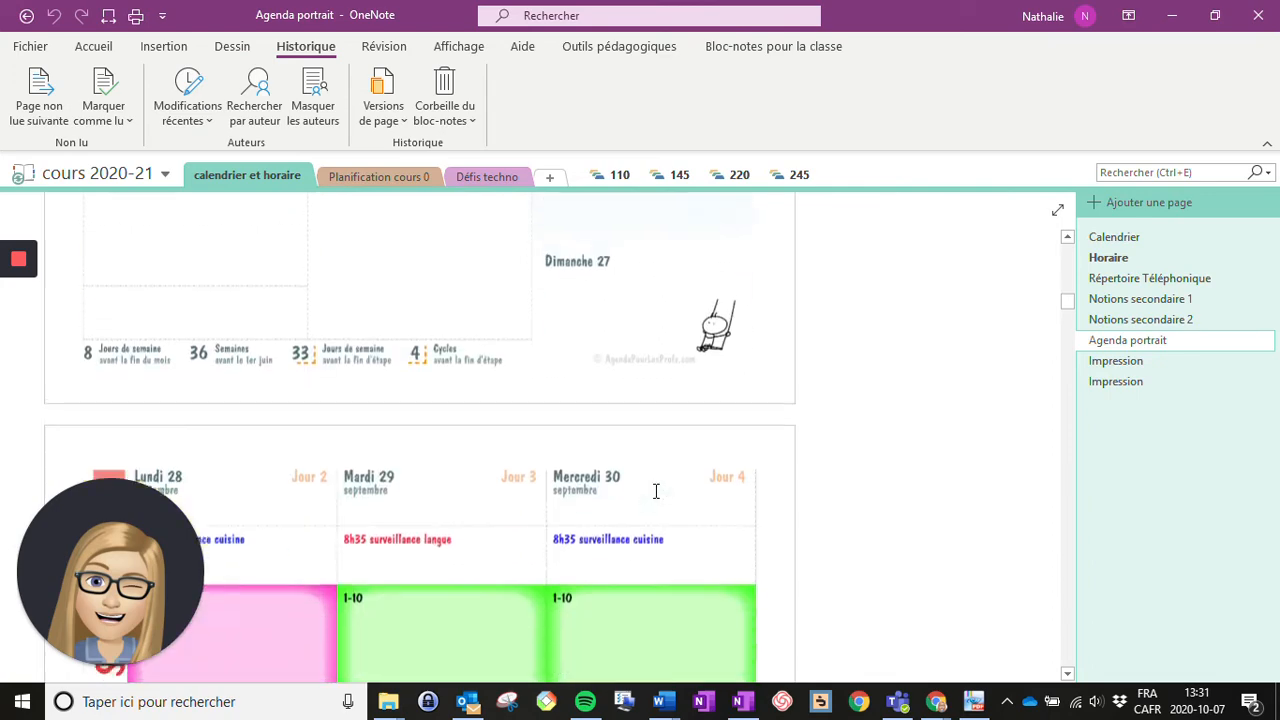
scroll(656, 492, "down", 15)
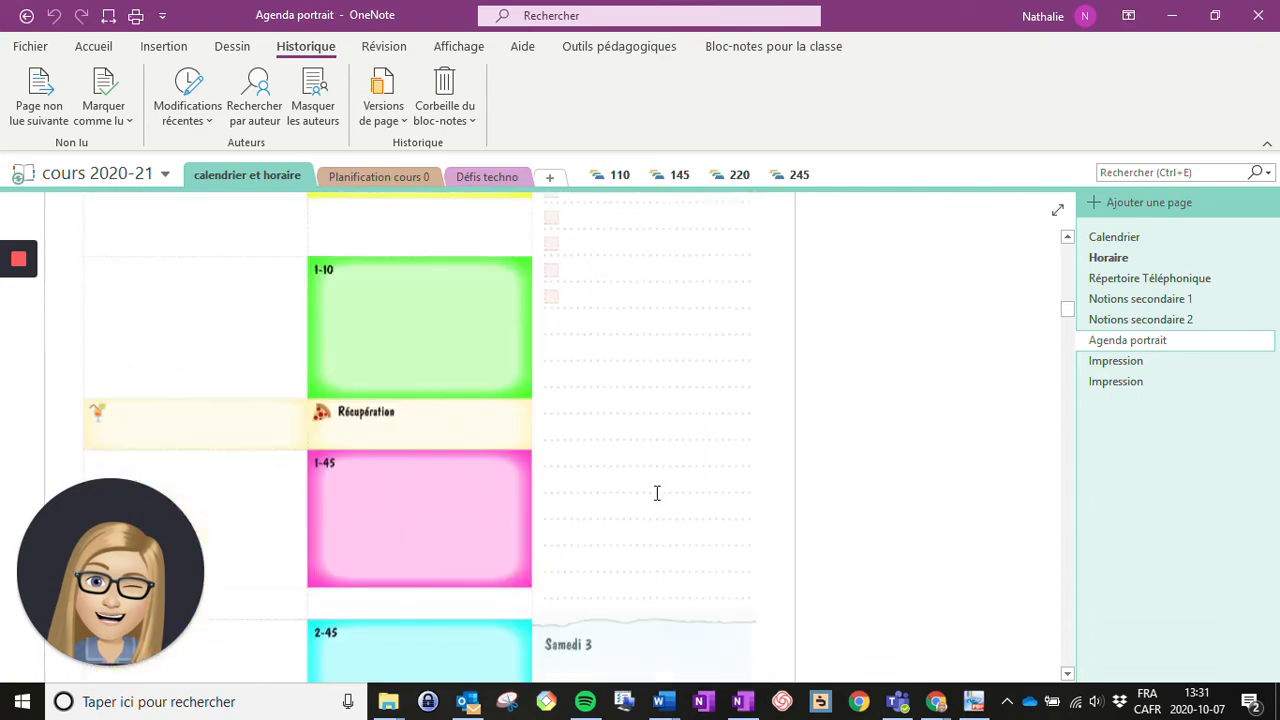
scroll(656, 494, "up", 2)
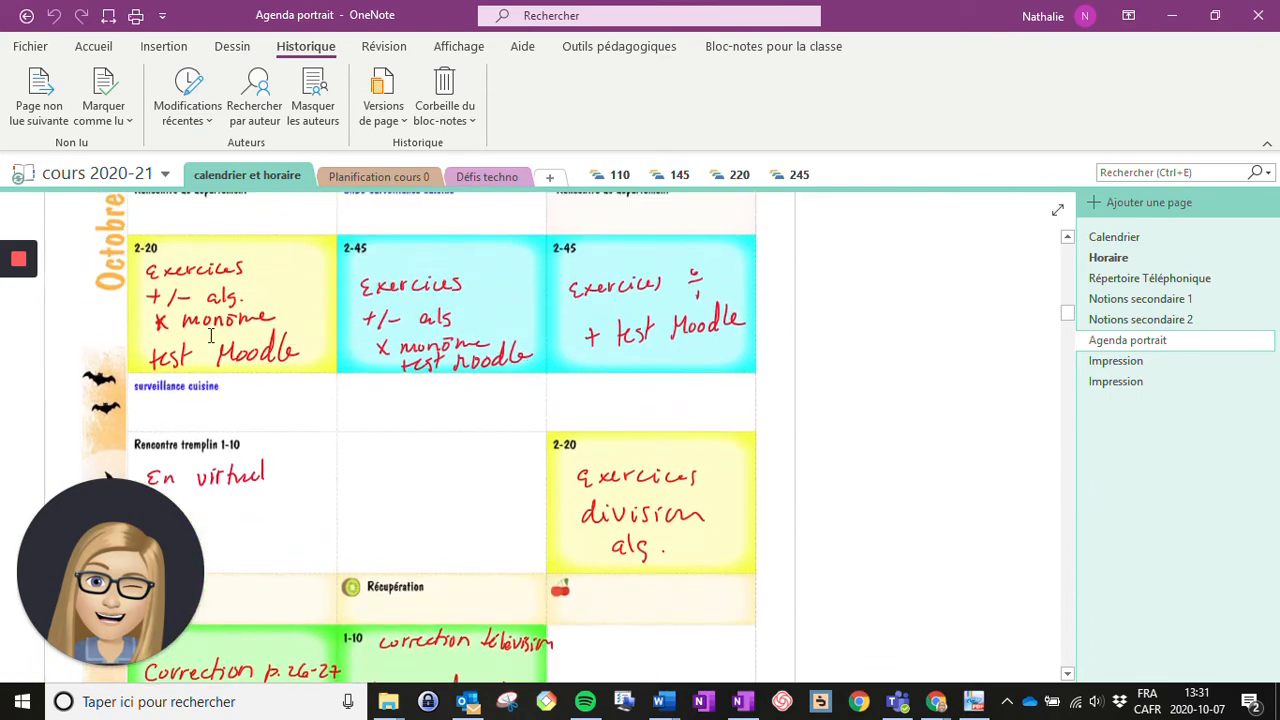
scroll(608, 435, "down", 9)
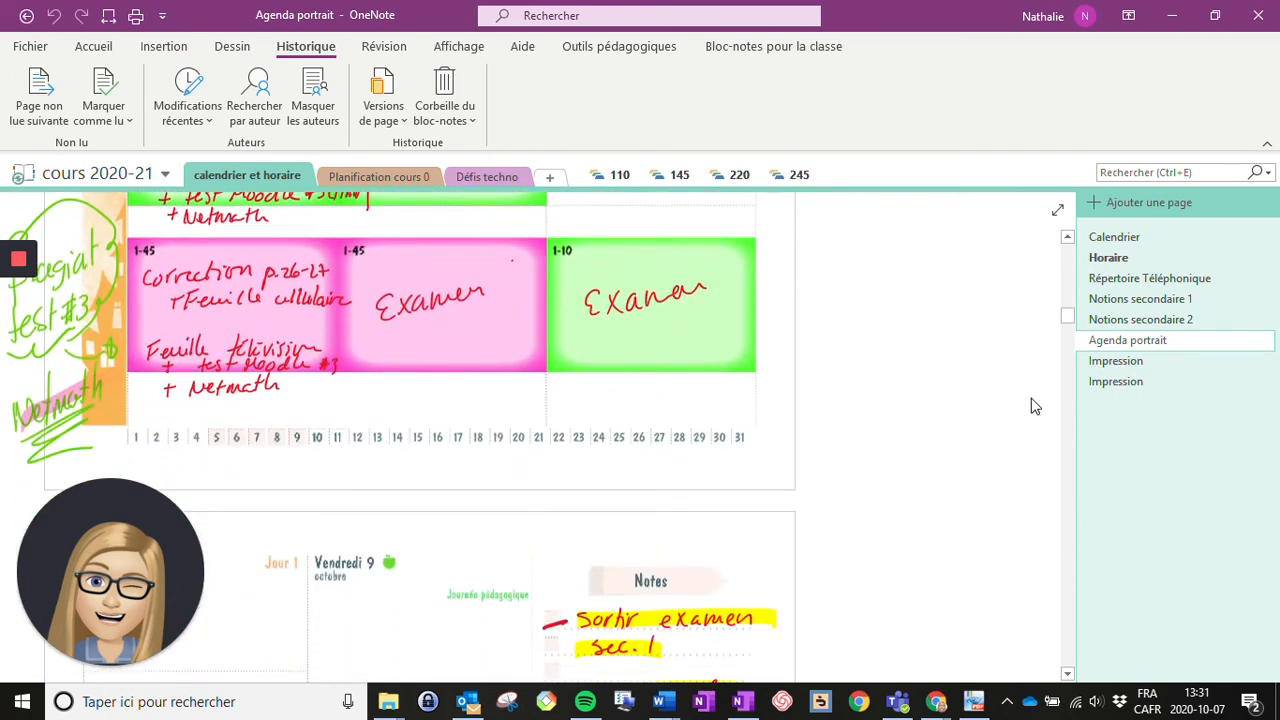
scroll(620, 507, "down", 4)
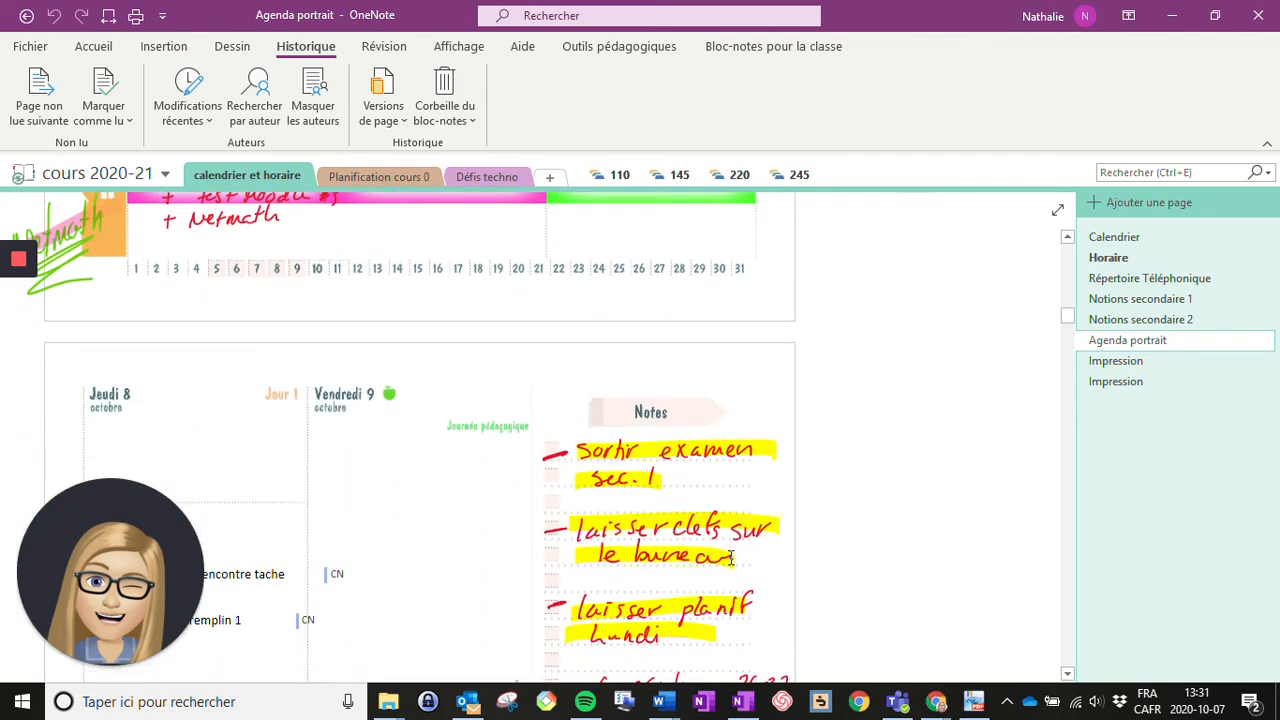
View the sheet orientation on the older Impression page, and return to the newest Impression page.
left_click(1126, 366)
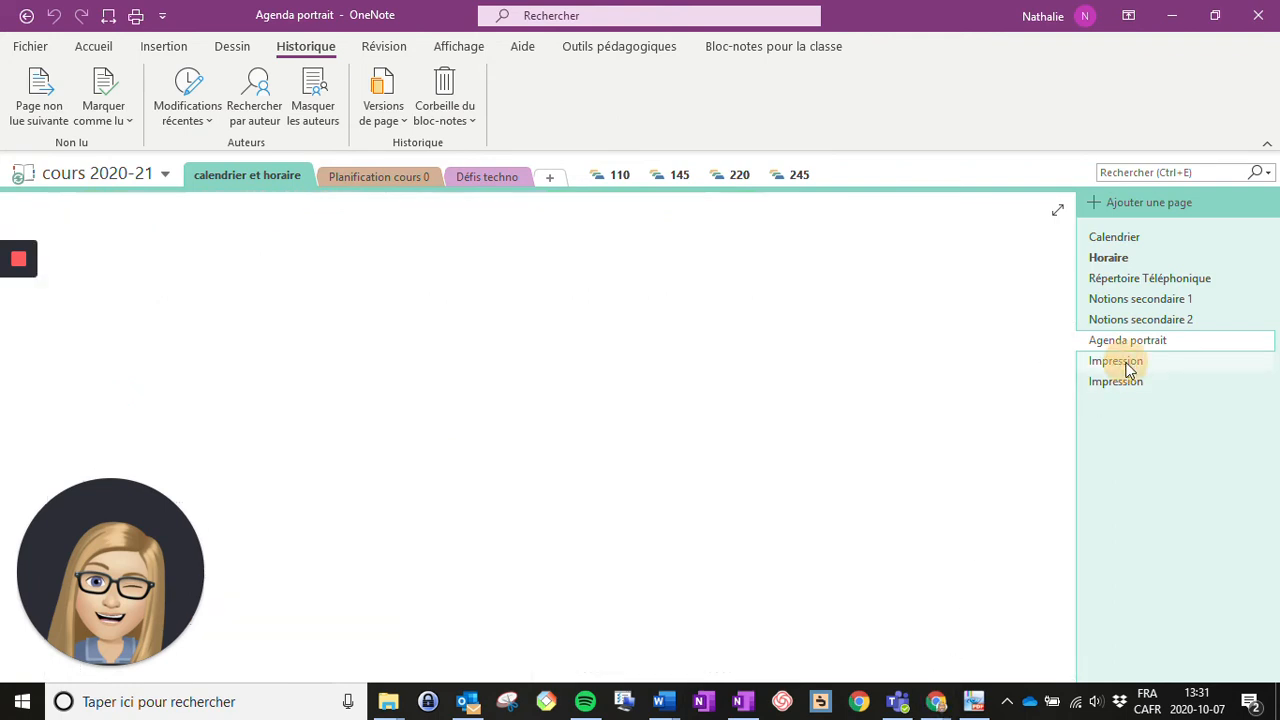
scroll(800, 464, "down", 5)
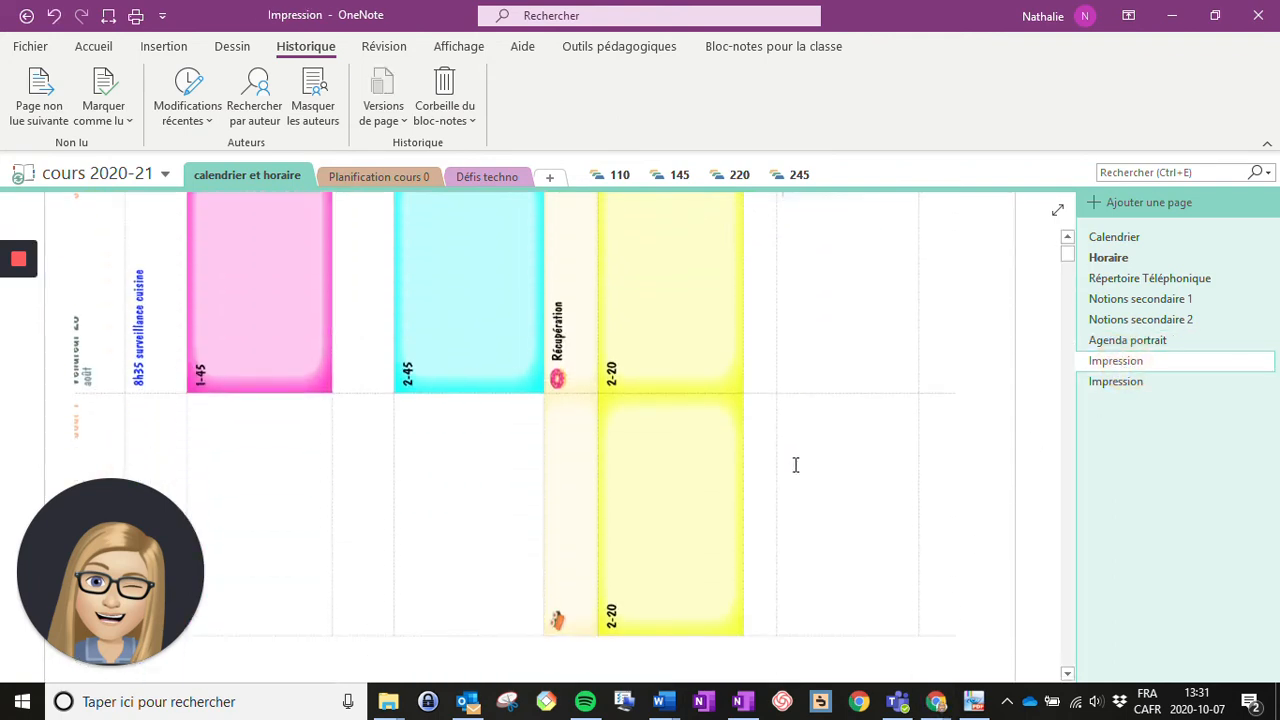
scroll(794, 463, "up", 5)
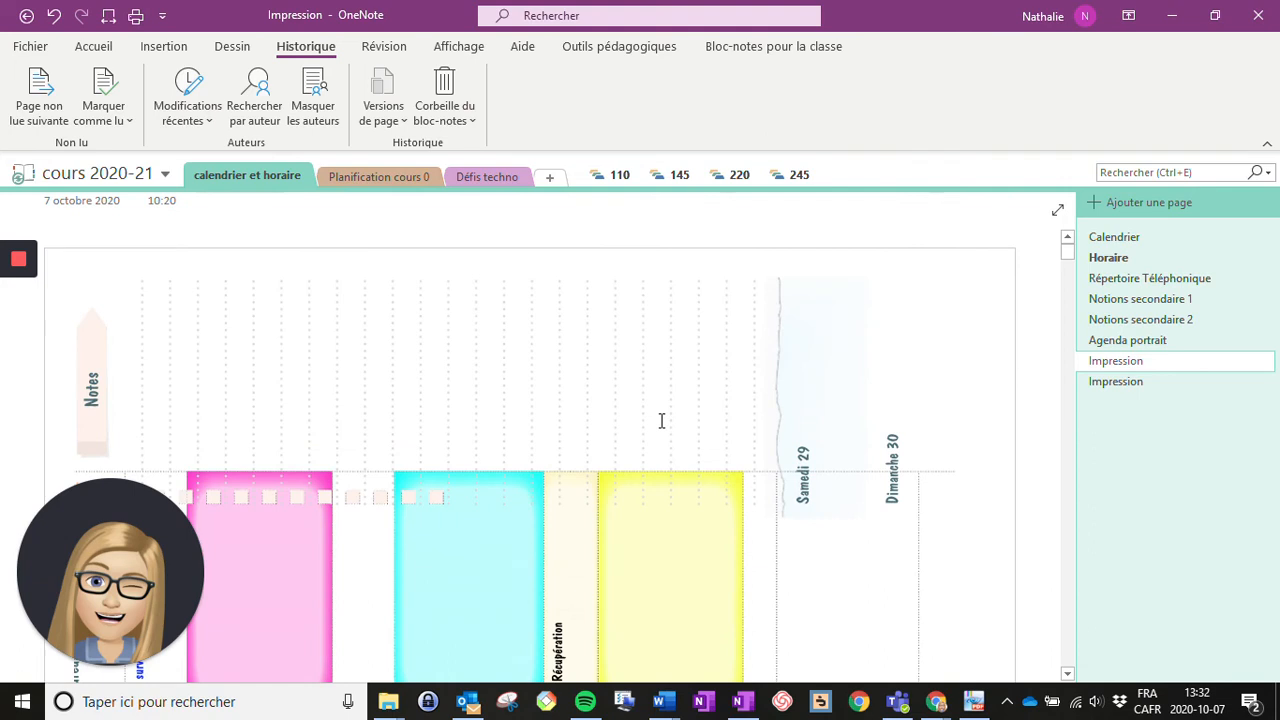
left_click(1120, 384)
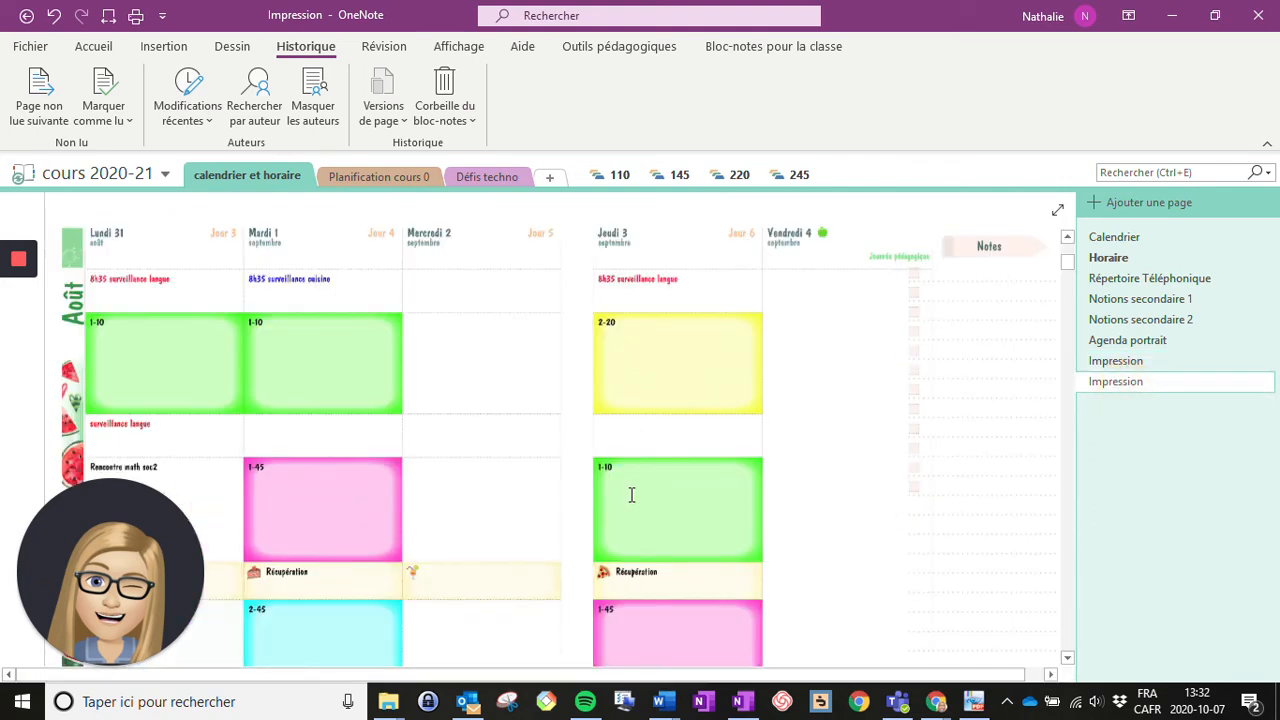